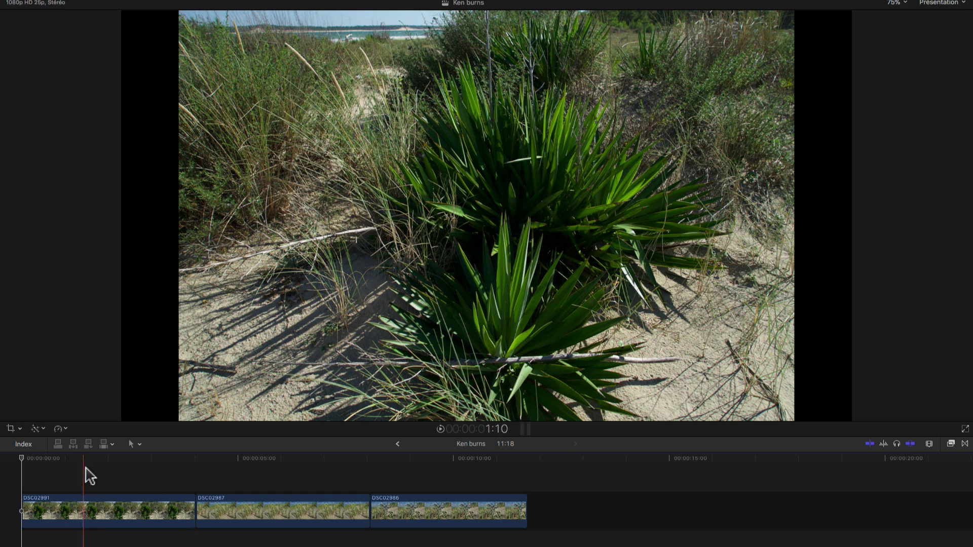
- Enable the Ken Burns crop effect on the first clip, DSC02991
left_click(89, 461)
left_click(92, 502)
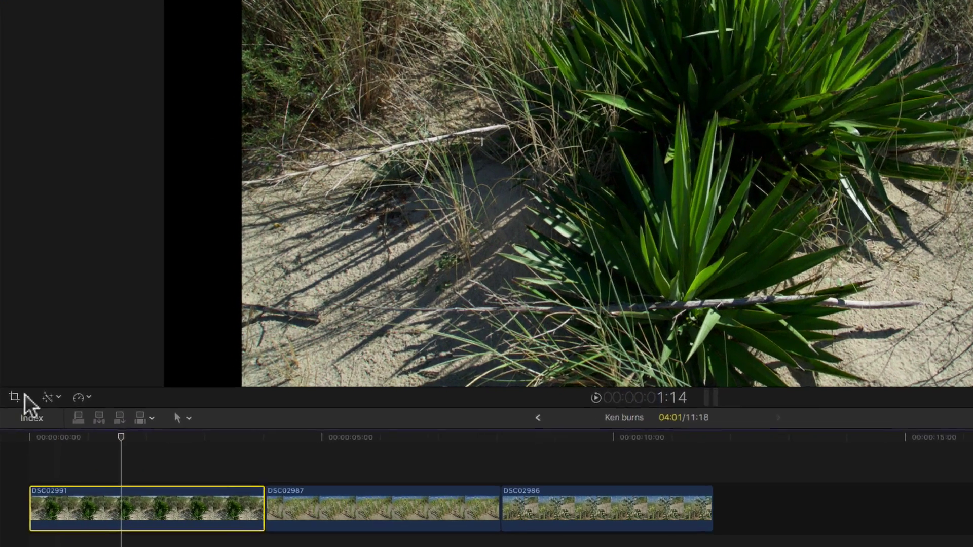
left_click(26, 397)
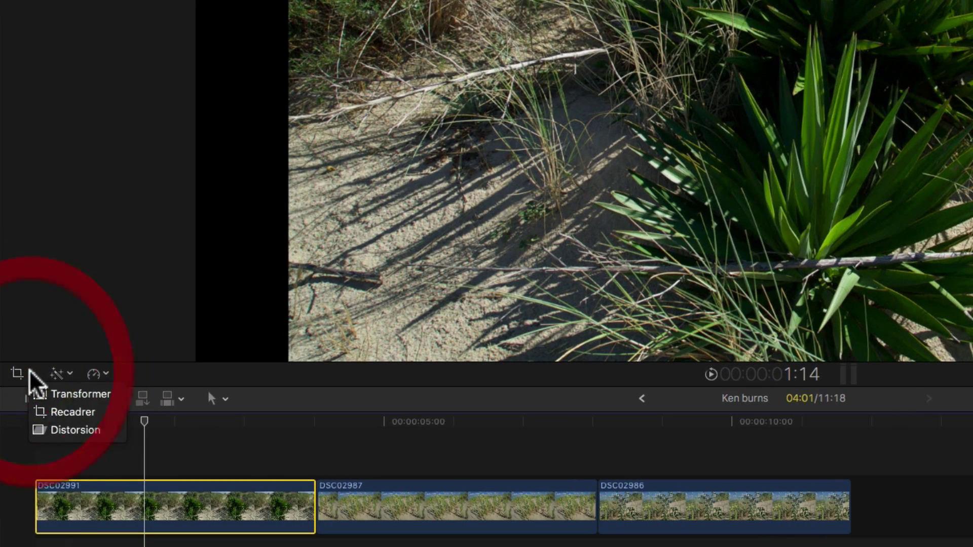
left_click(49, 430)
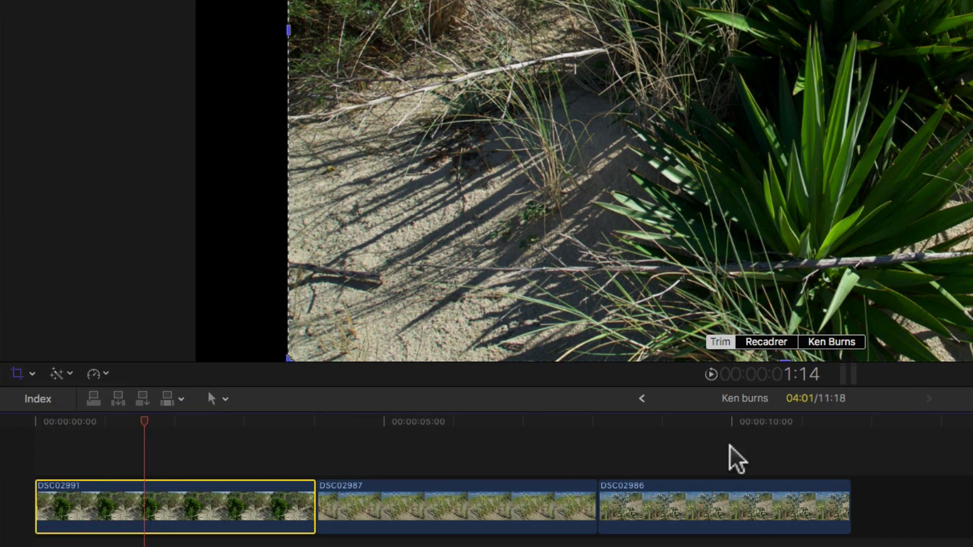
left_click(826, 343)
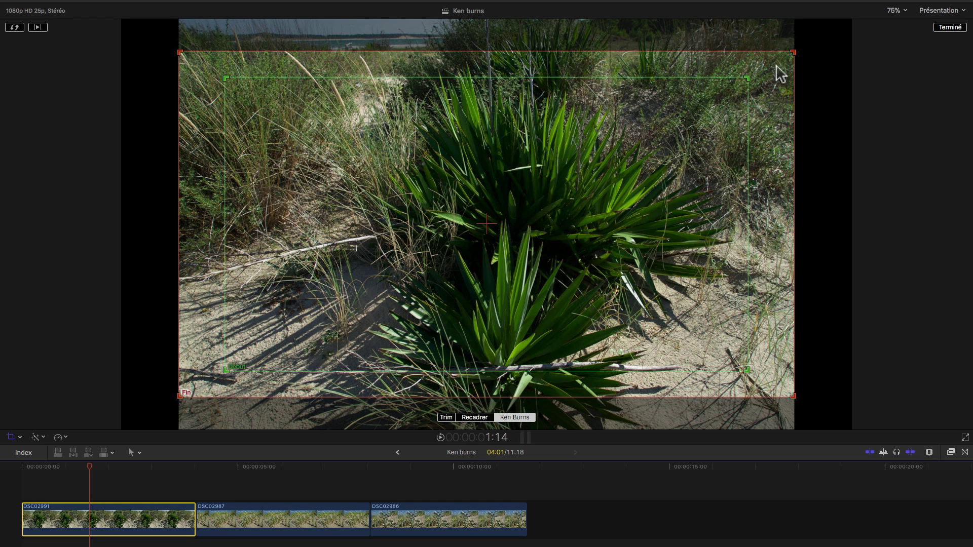
- Preview the default Ken Burns move, swap its start and end frames, and preview the reversed move
left_click(38, 27)
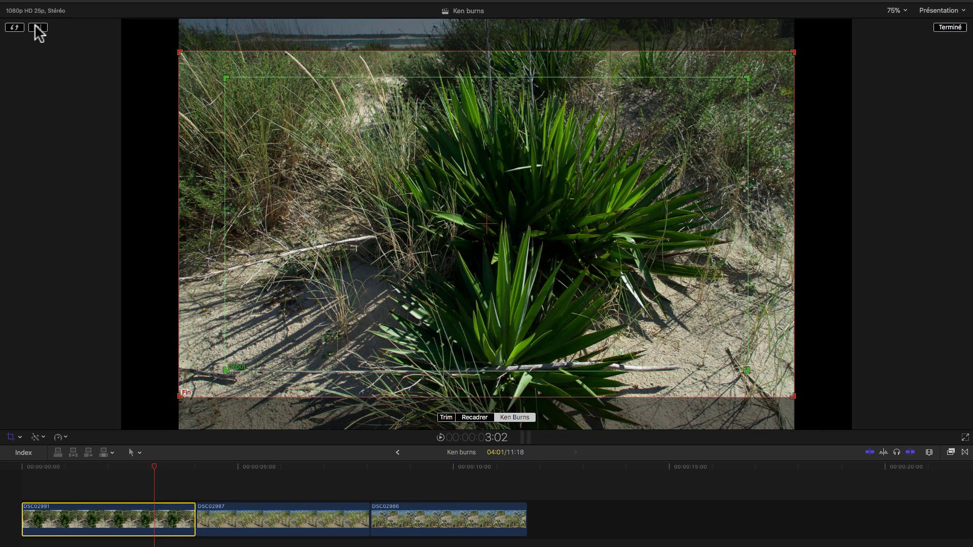
left_click(15, 27)
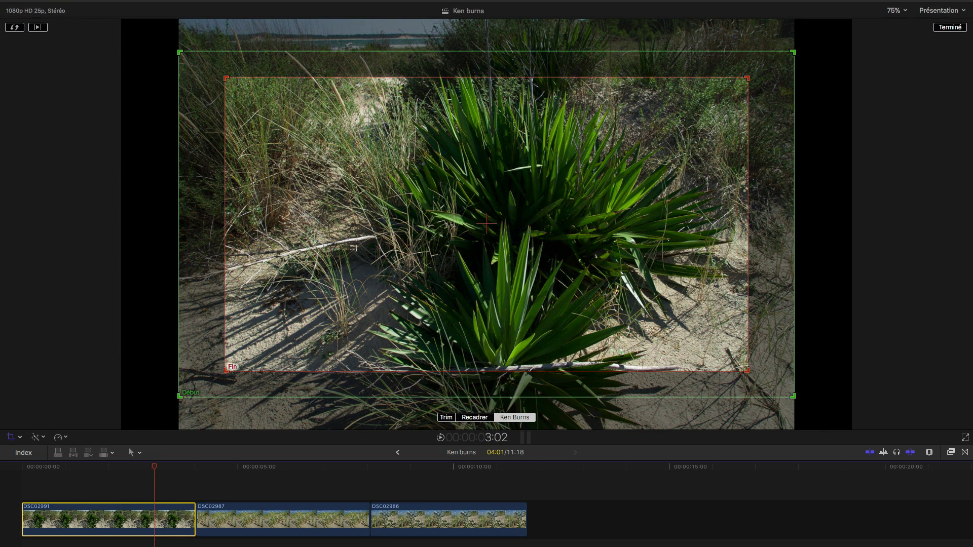
left_click(37, 26)
- Slightly reduce the start frame, shrink the end frame and shift it down over the lower plant, and preview the move
left_click_drag(182, 54, 192, 60)
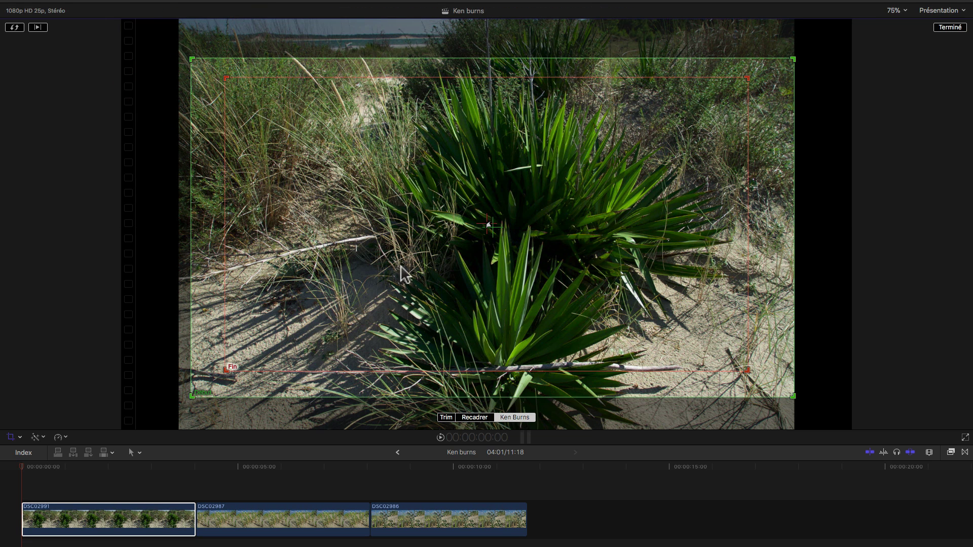
left_click(483, 222)
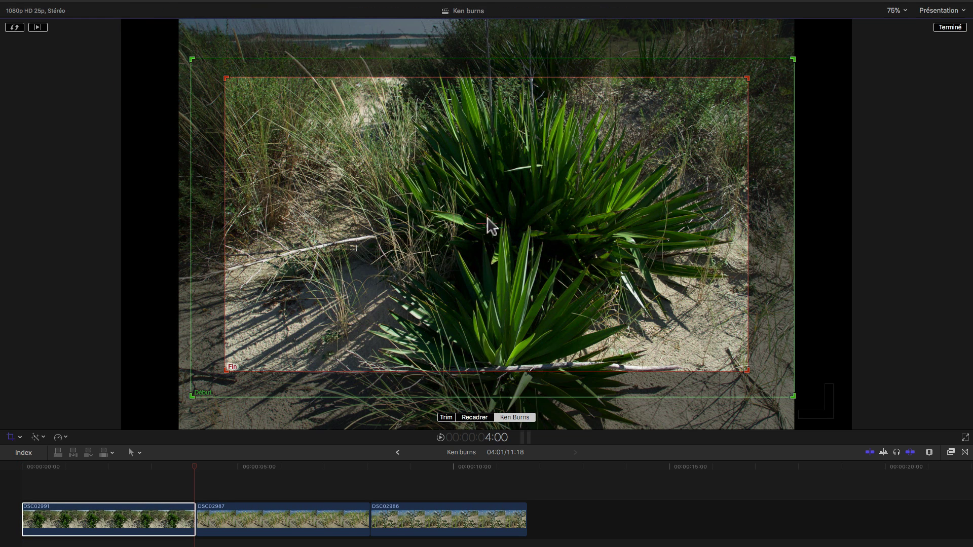
left_click_drag(223, 77, 272, 131)
left_click_drag(567, 191, 556, 216)
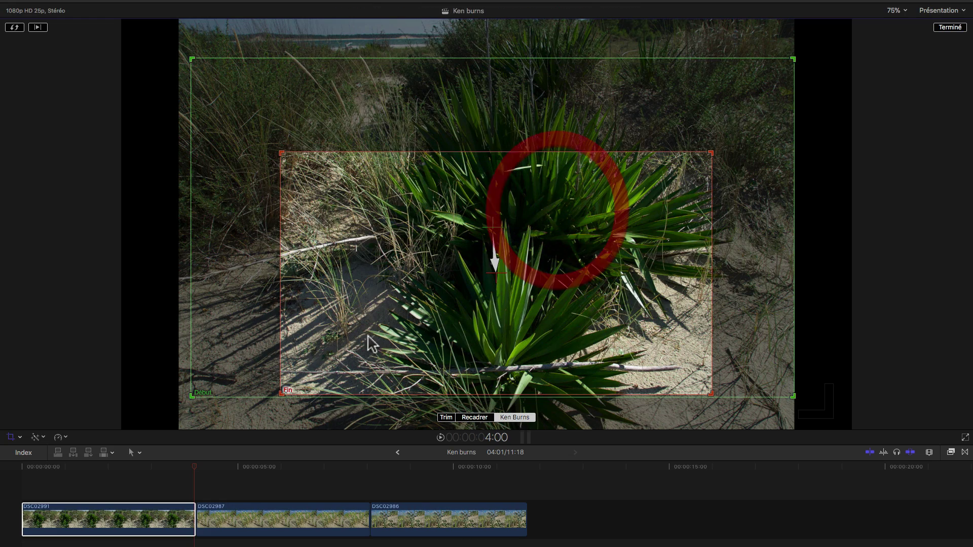
left_click(37, 27)
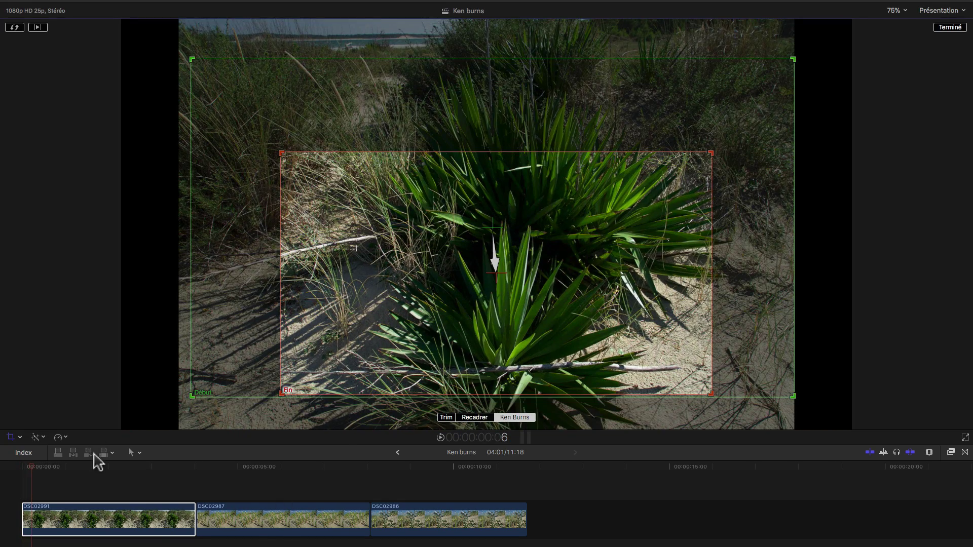
- Try the Linéaire speed option for the Ken Burns move and preview the animation
left_click(93, 468)
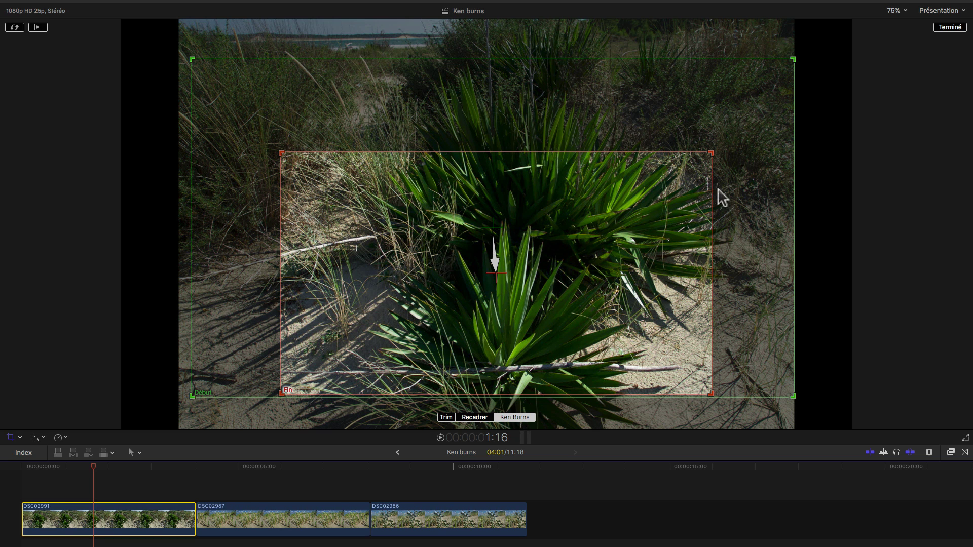
right_click(492, 225)
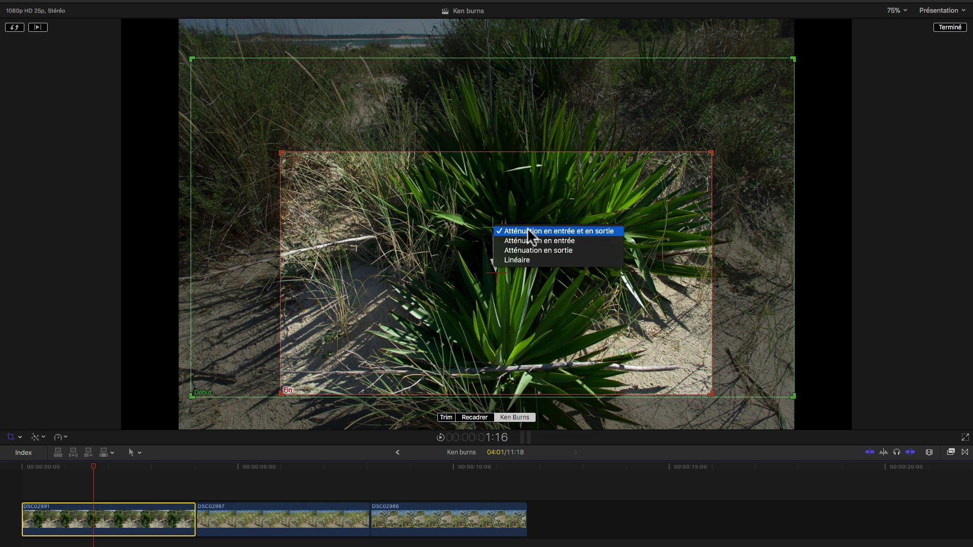
left_click(583, 260)
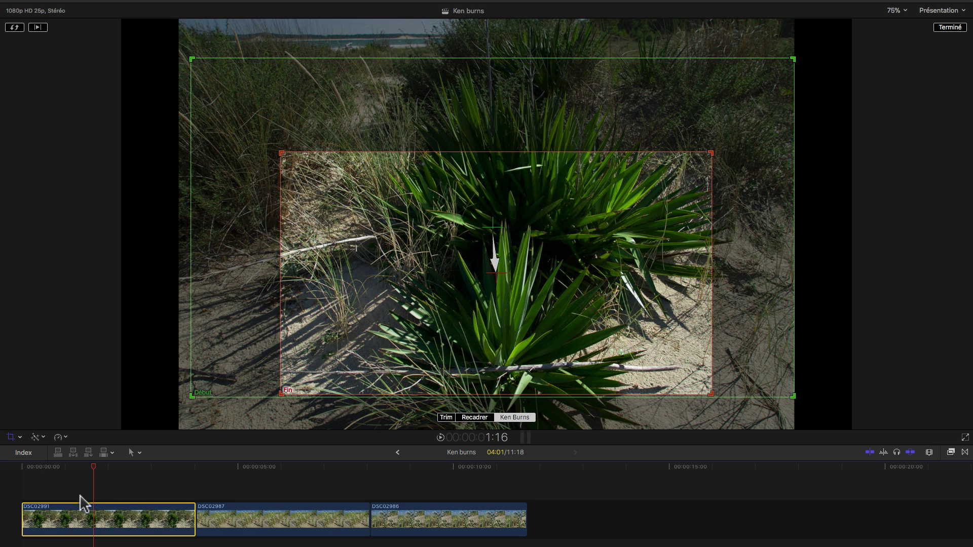
mouse_move(94, 468)
left_mouse_down()
mouse_move(56, 468)
mouse_move(75, 468)
left_mouse_up()
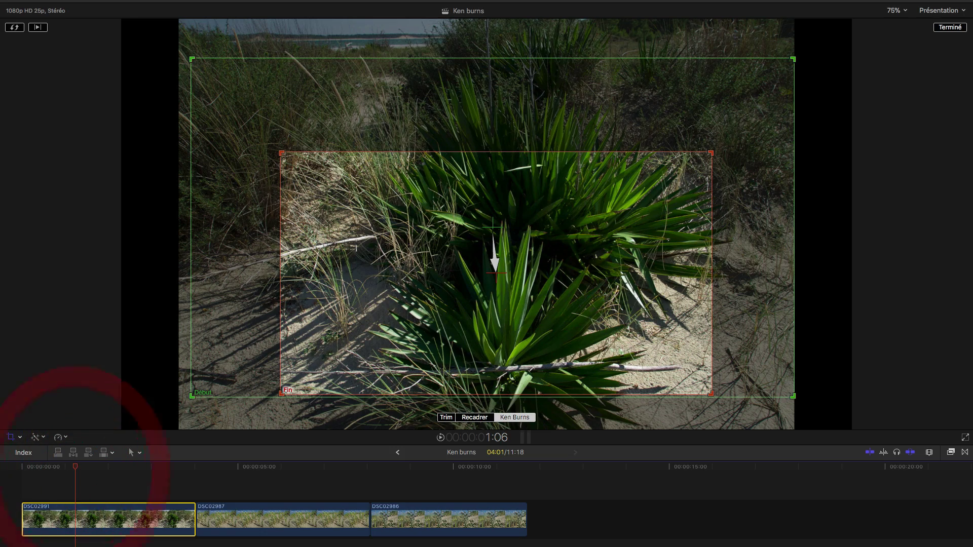
left_click(38, 28)
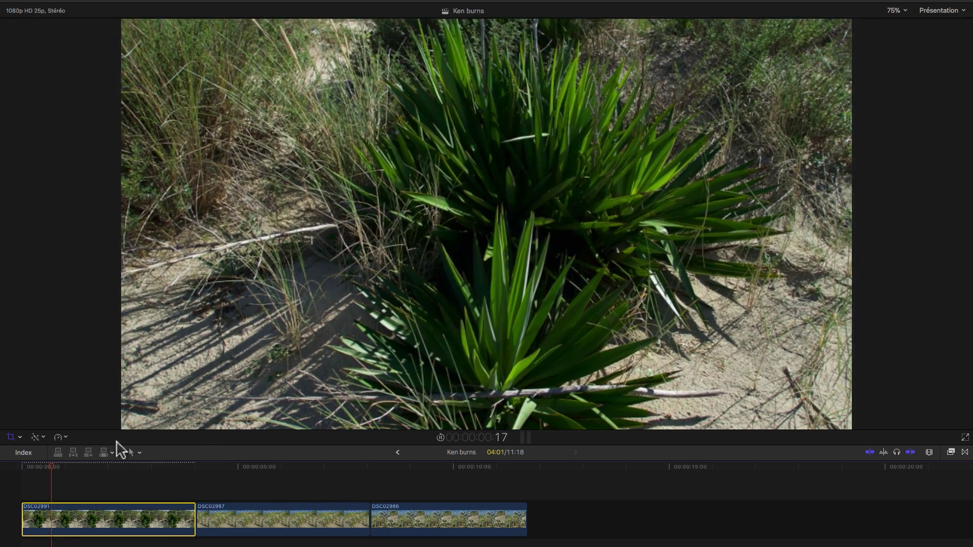
key("space")
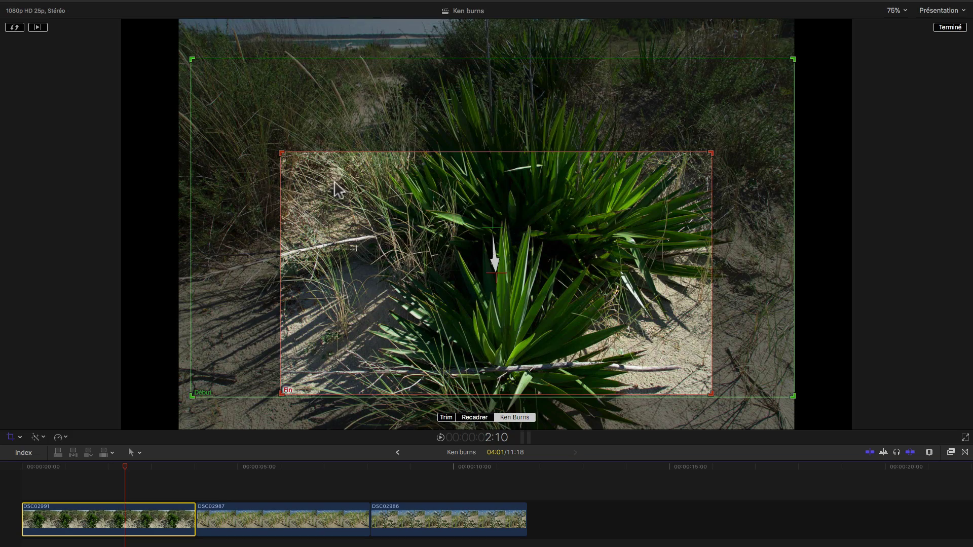
- Set the Ken Burns move to Atténuation en entrée et en sortie and preview it
right_click(494, 229)
left_click(516, 231)
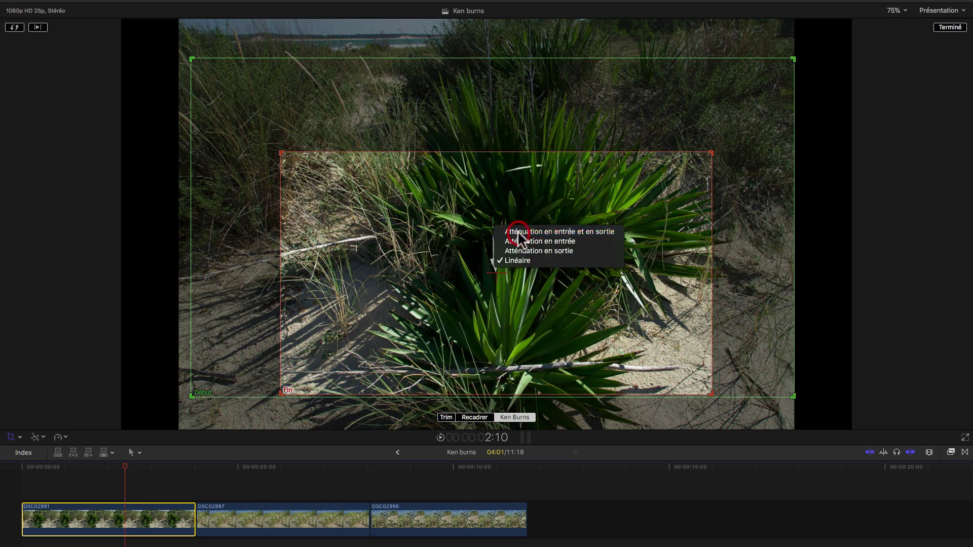
left_click(39, 27)
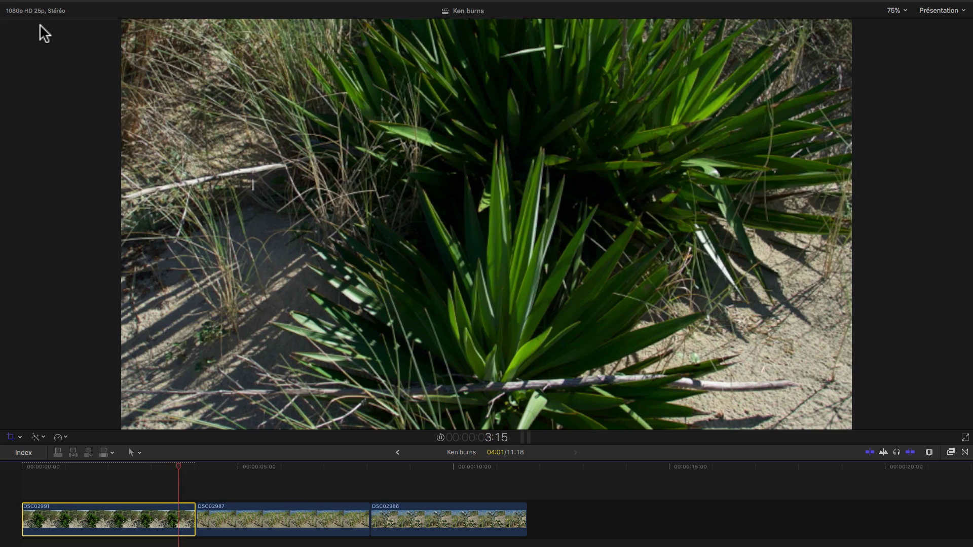
left_click(39, 25)
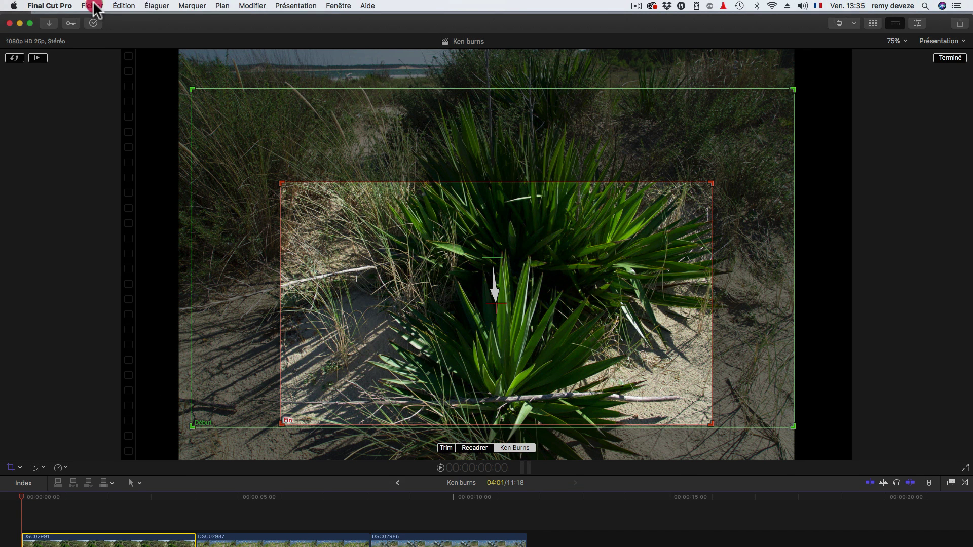
- Add a freeze frame at the very start of DSC02991 and shorten it to about 1.7 seconds
left_click(92, 5)
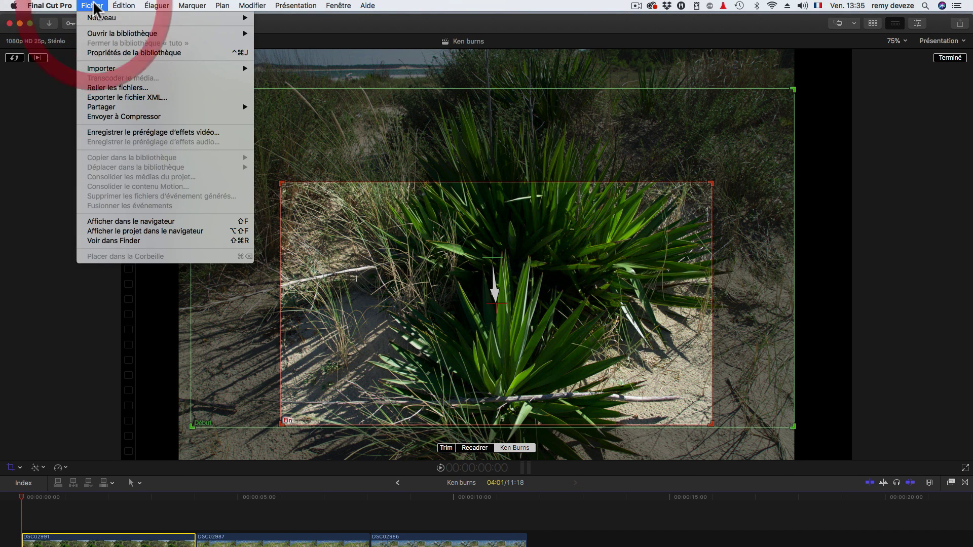
mouse_move(126, 7)
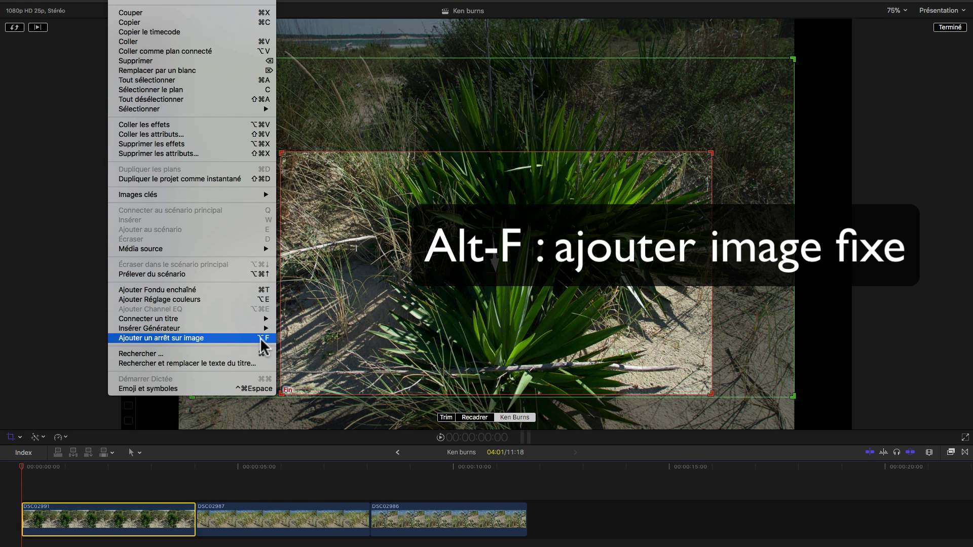
left_click(41, 290)
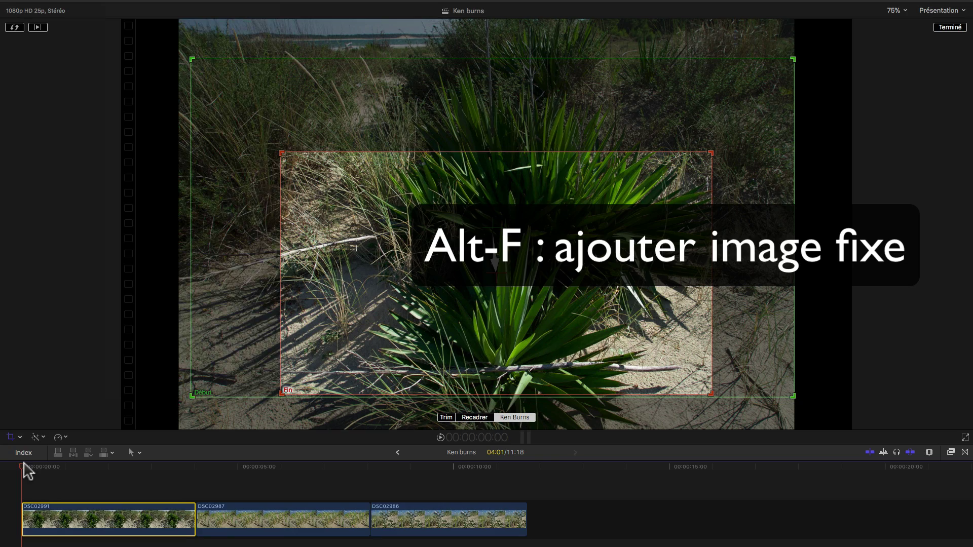
key("alt+f")
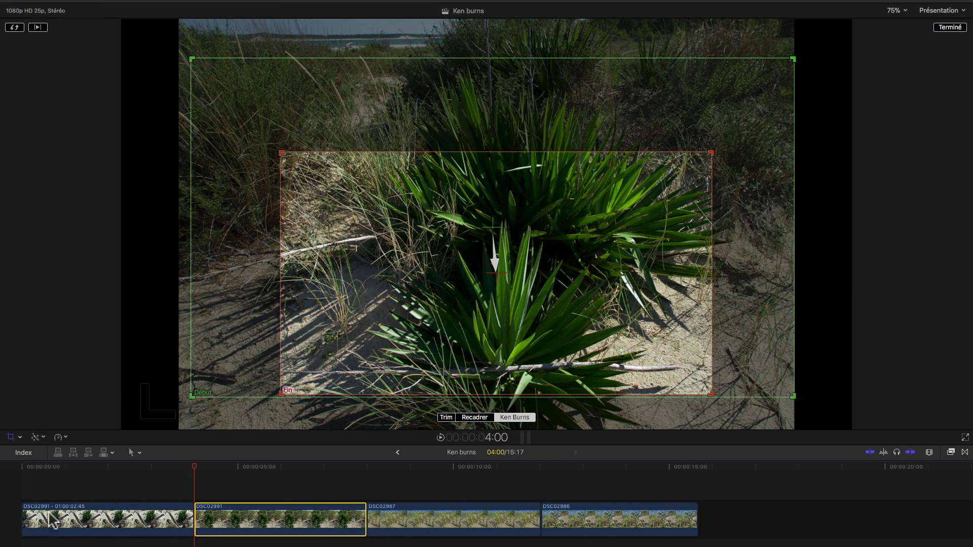
left_click(119, 515)
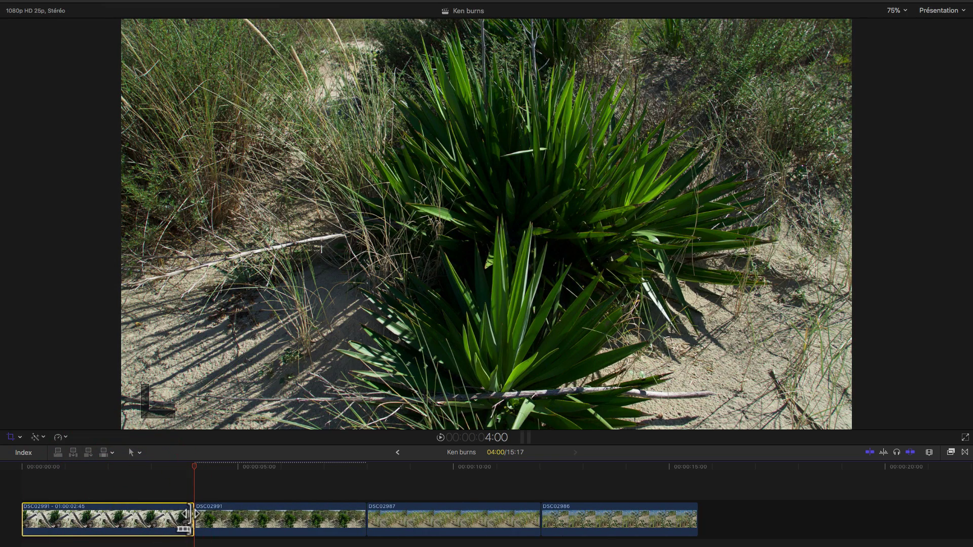
left_click_drag(192, 515, 90, 516)
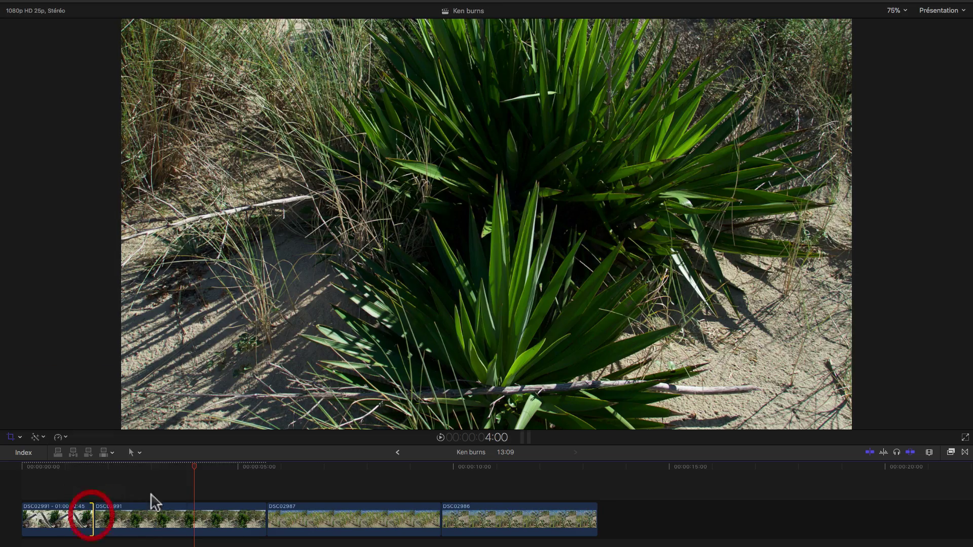
- Play the sequence from the beginning to check the opening freeze frame leading into the Ken Burns move
left_click(99, 490)
left_click(5, 506)
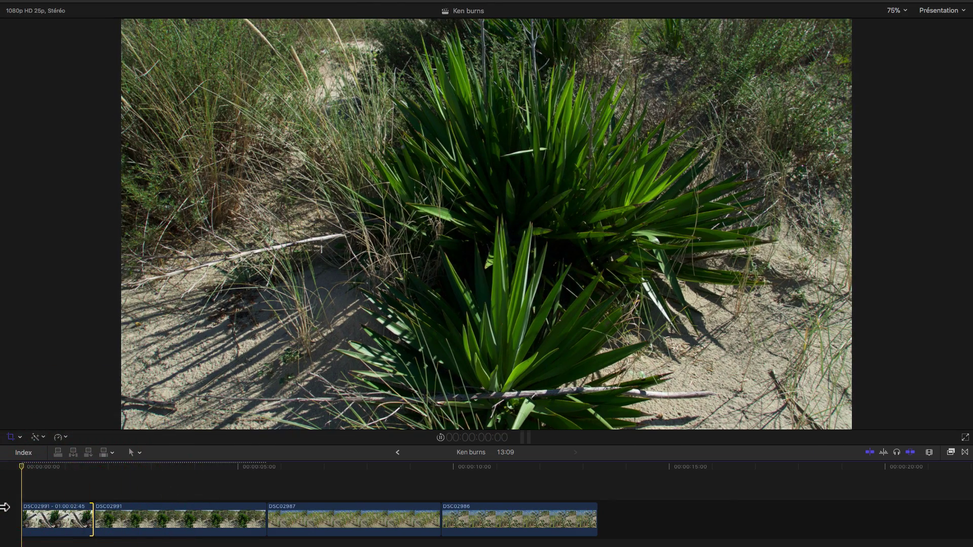
key("space")
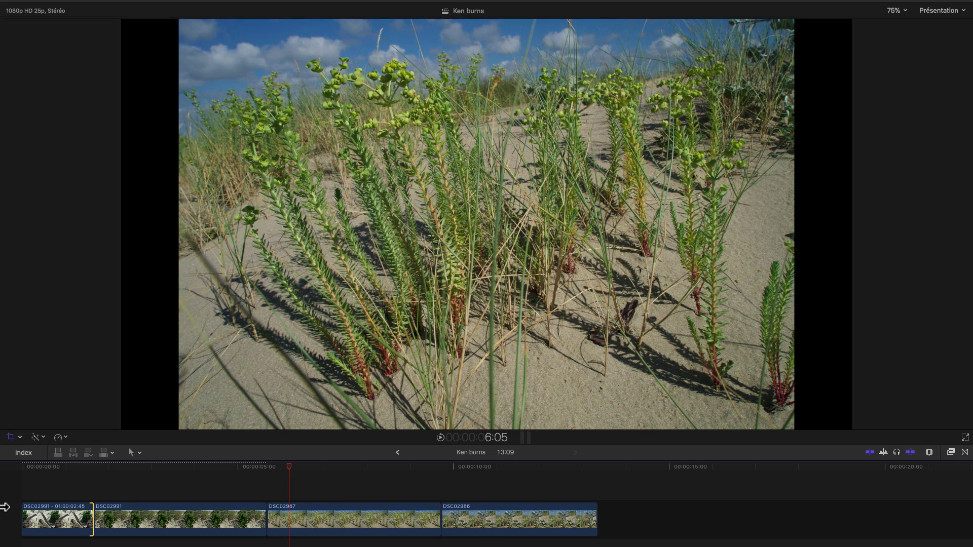
- Add a freeze frame at the last frame of DSC02991 and shorten it to about 2.4 seconds
key("Up")
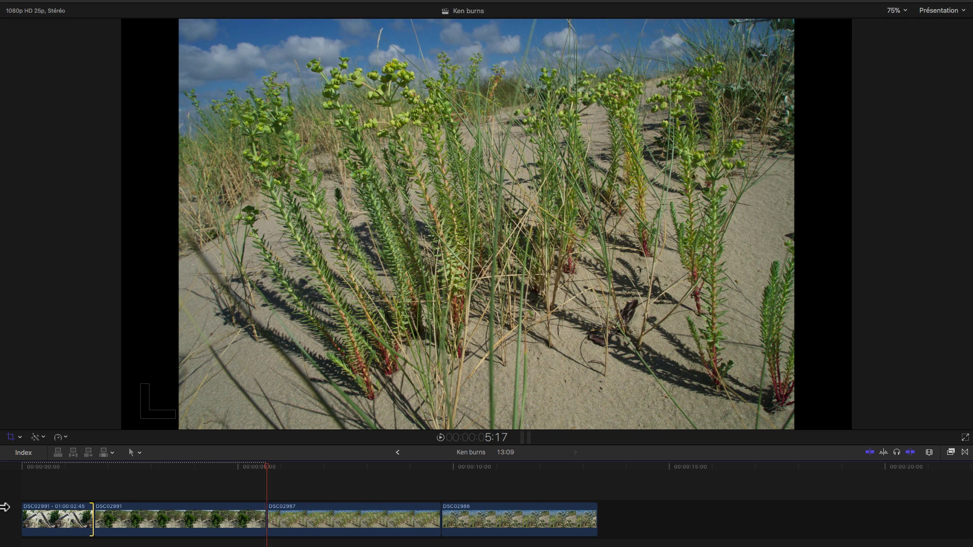
key("Left")
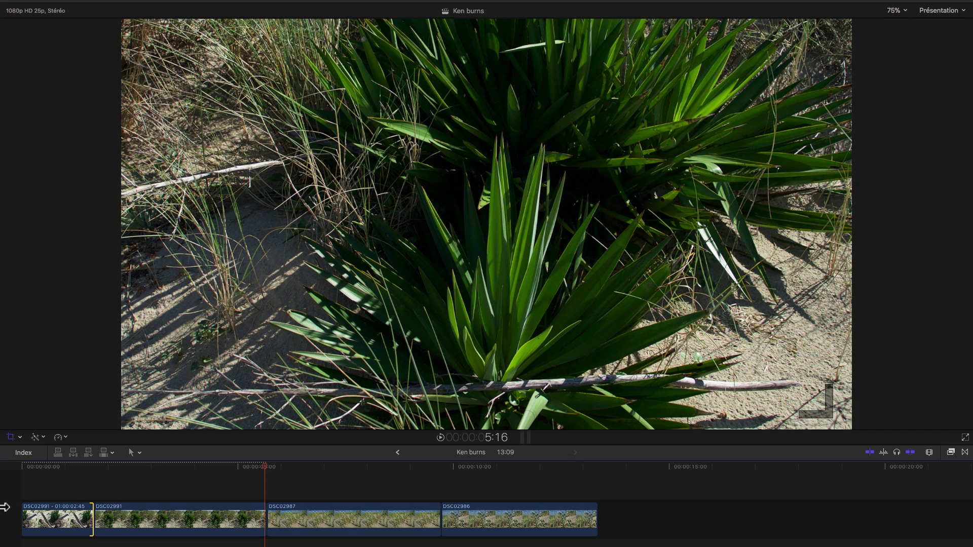
key("alt+f")
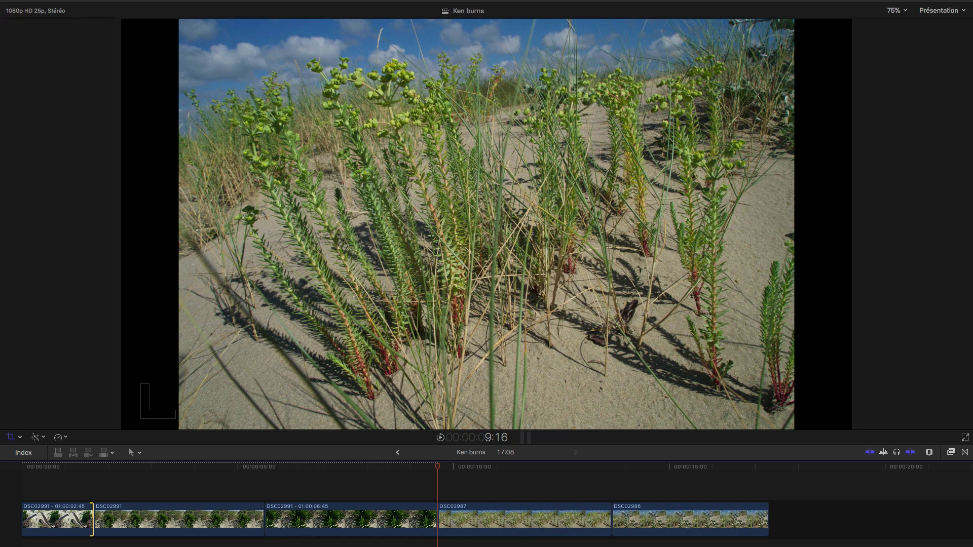
left_click_drag(435, 522, 364, 516)
- Play back the opening freeze frame, the Ken Burns move and the closing freeze frame of DSC02991
left_click(60, 467)
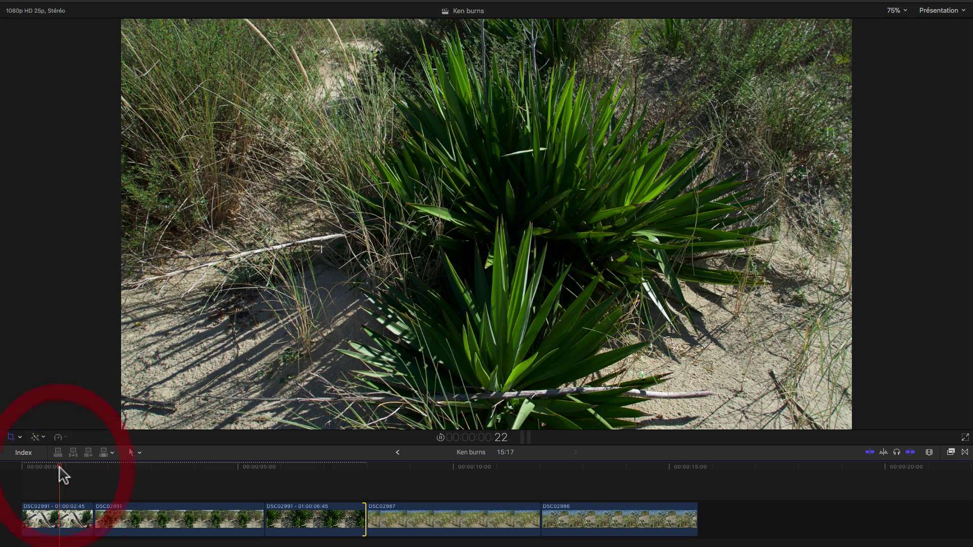
key("space")
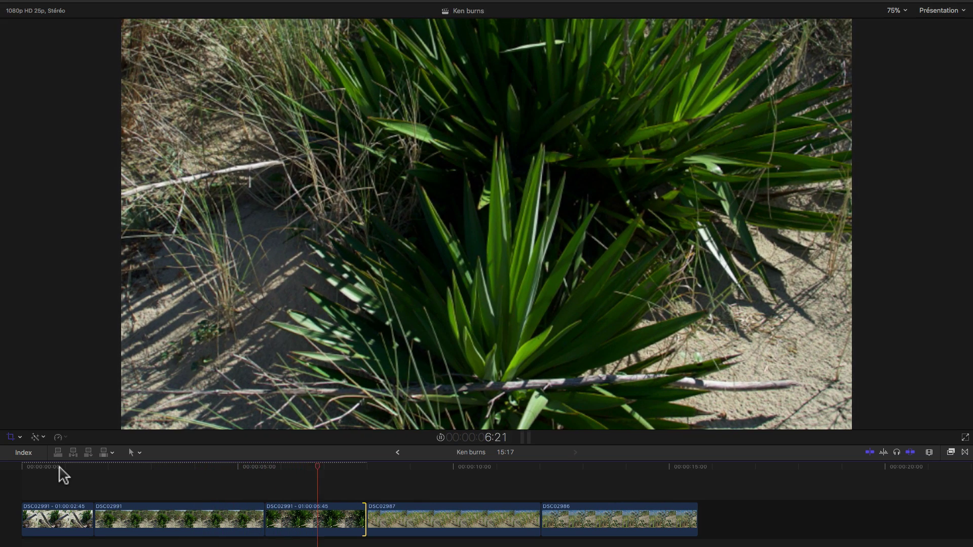
key("space")
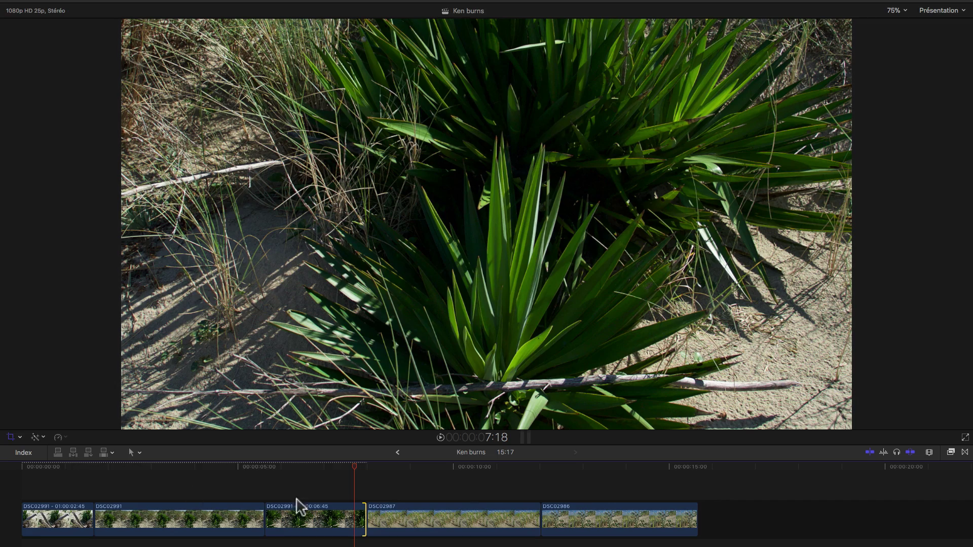
- Apply the Ken Burns effect to the DSC02987 clip, shrinking the end frame and placing it around the lower-left plants
left_click(452, 467)
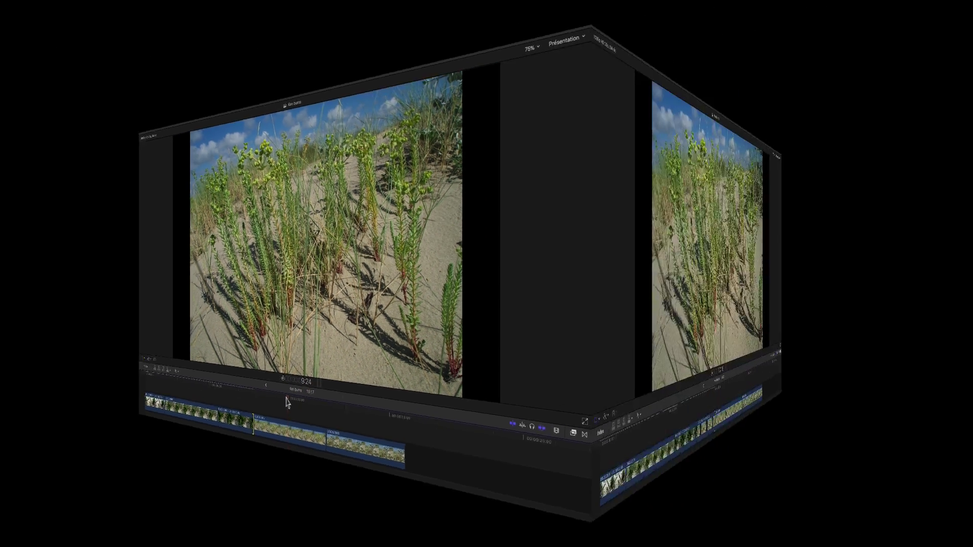
left_click(521, 512)
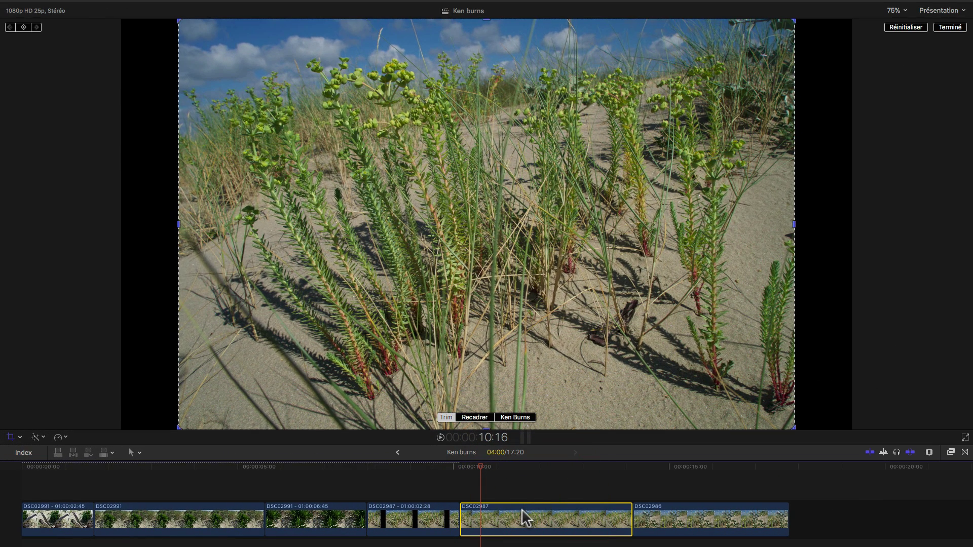
left_click(522, 421)
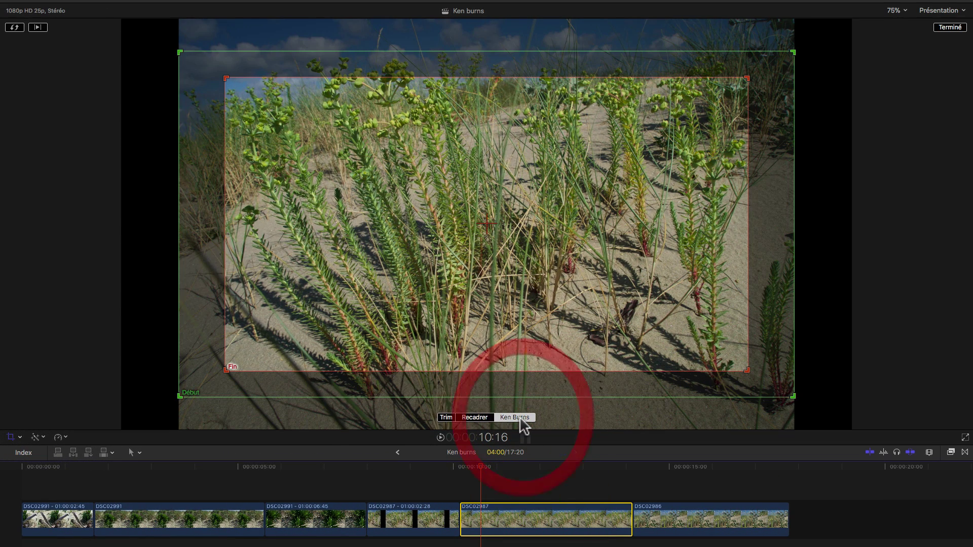
left_click_drag(225, 372, 284, 361)
left_click_drag(746, 80, 636, 157)
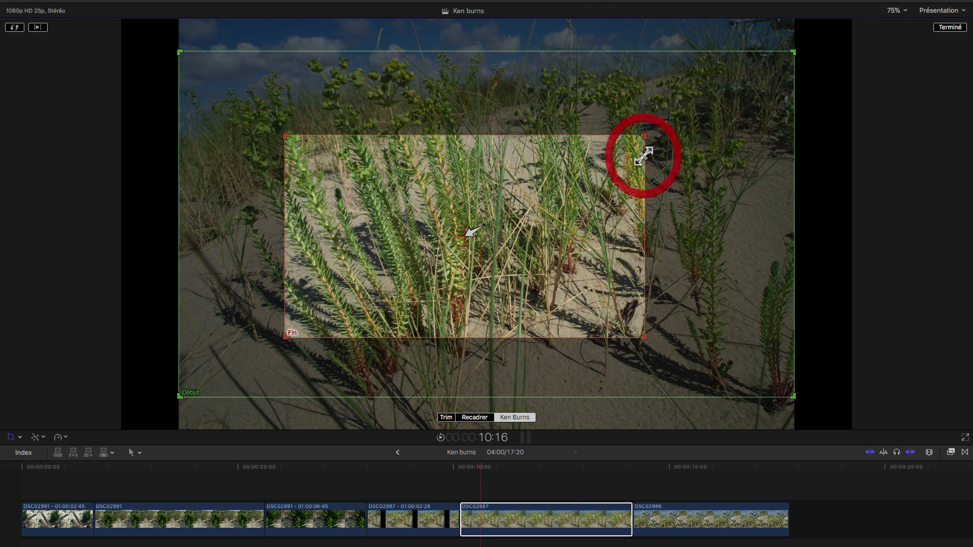
left_click_drag(473, 216, 429, 242)
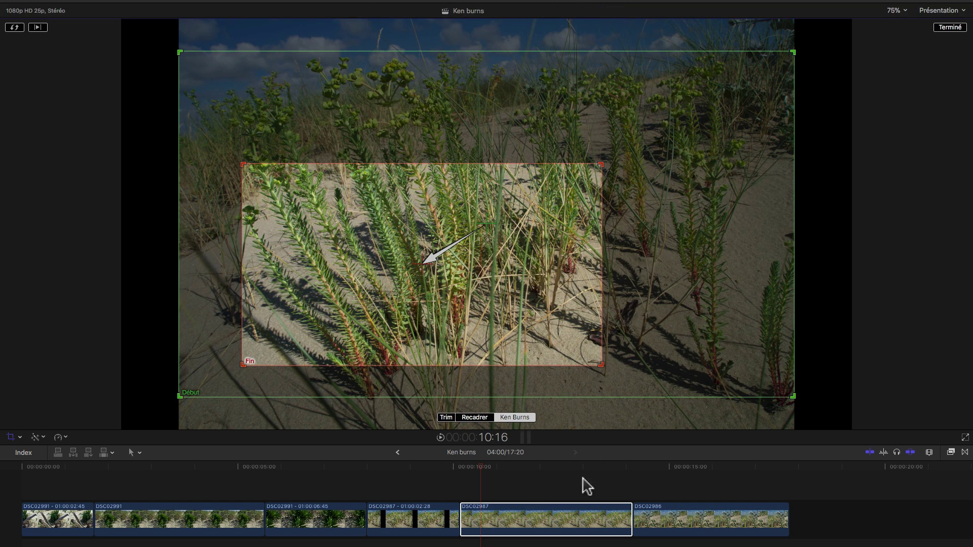
- Preview the Ken Burns move on DSC02987 from start to finish
left_click(39, 28)
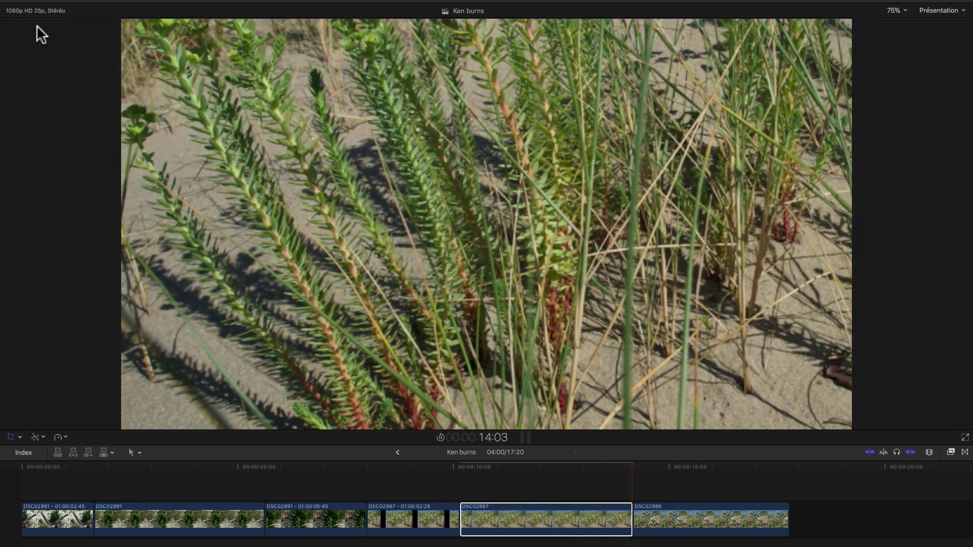
key("Up")
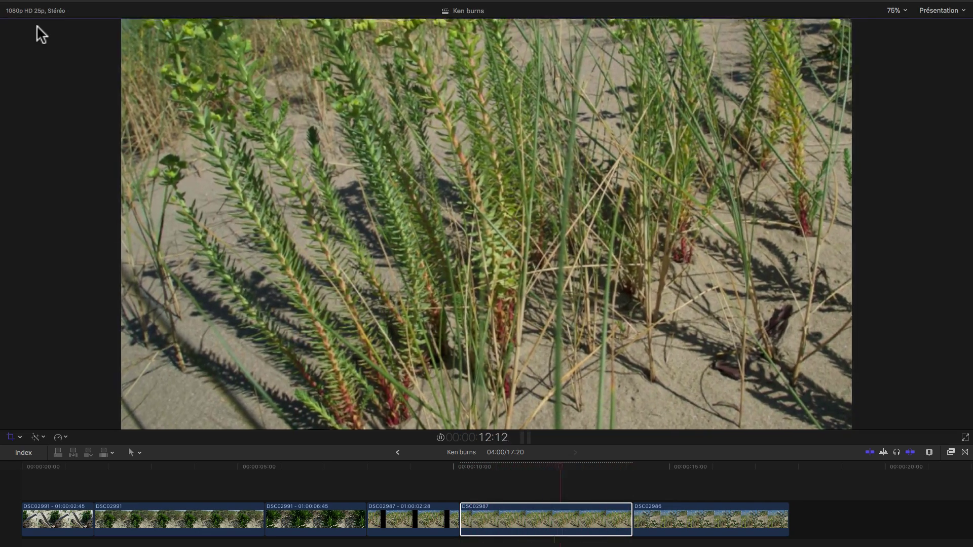
left_click(446, 463)
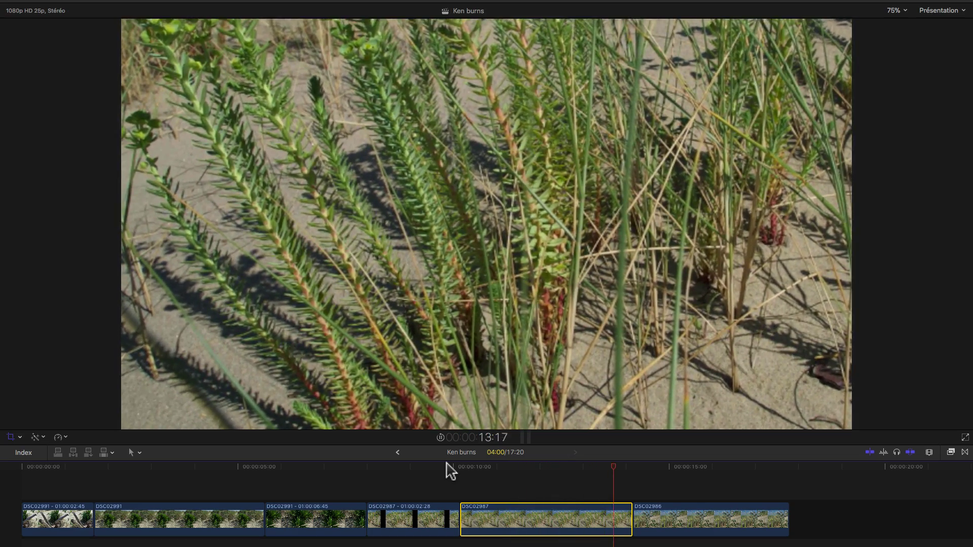
- Split the DSC02987 Ken Burns clip near its middle, at 12:01
key("shift+c")
left_click(550, 469)
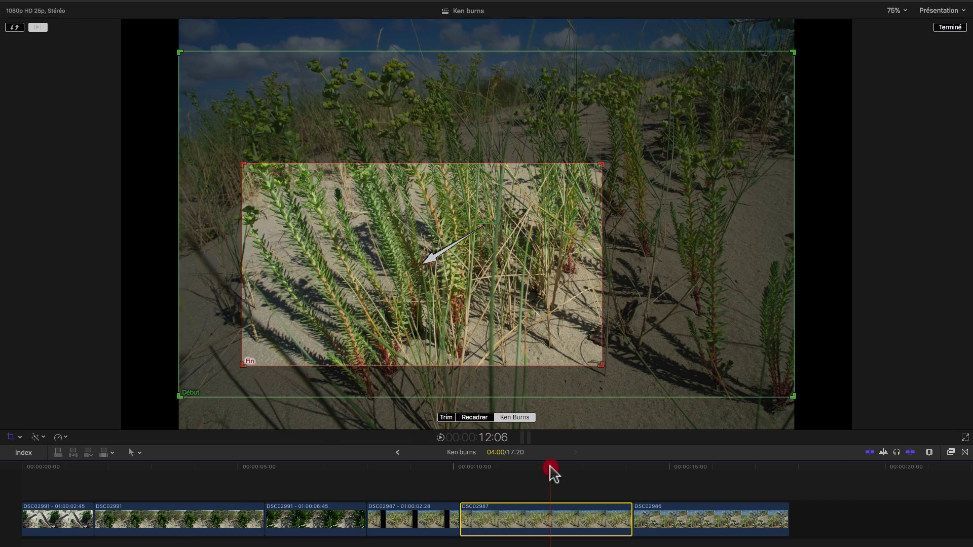
left_click(541, 471)
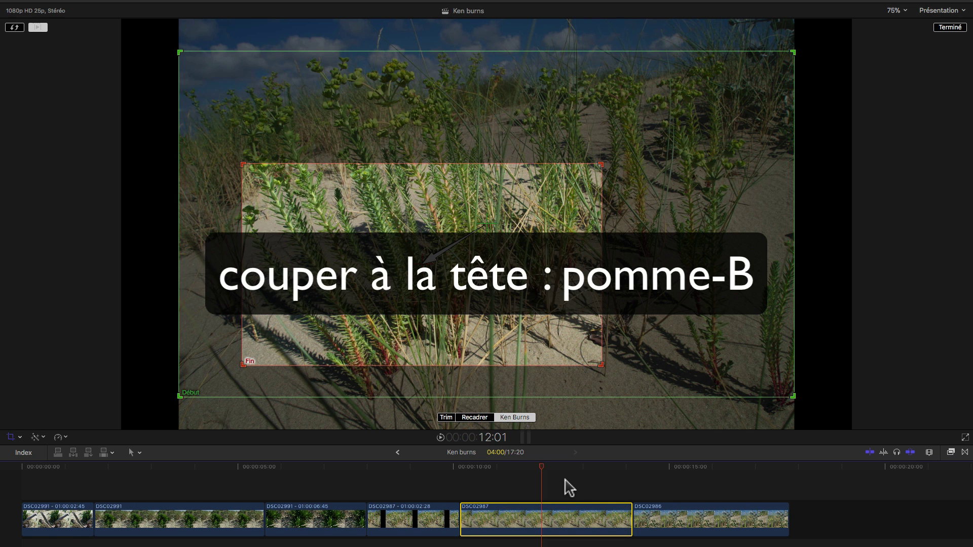
key("super+b")
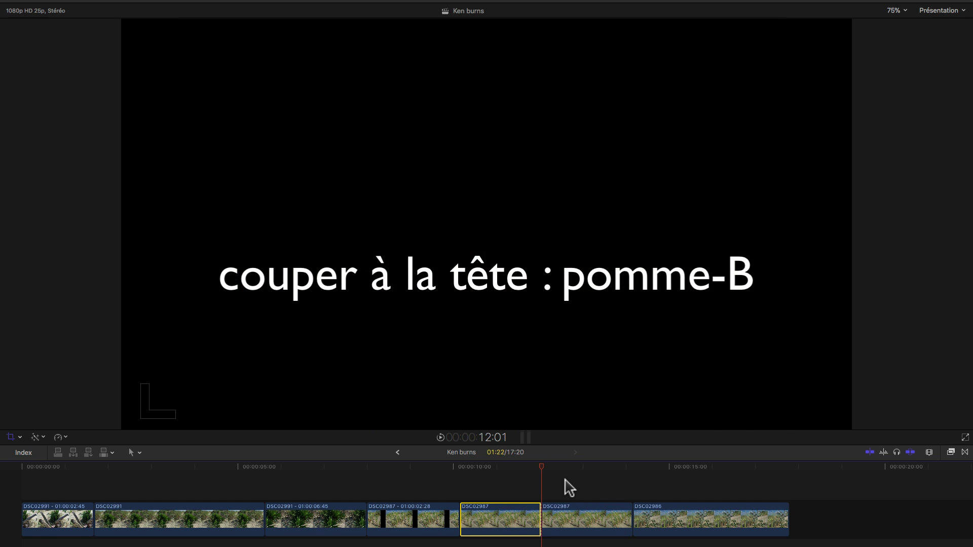
- Check the split DSC02987 clip and swap the Ken Burns start and end frames of its second half
left_click(462, 474)
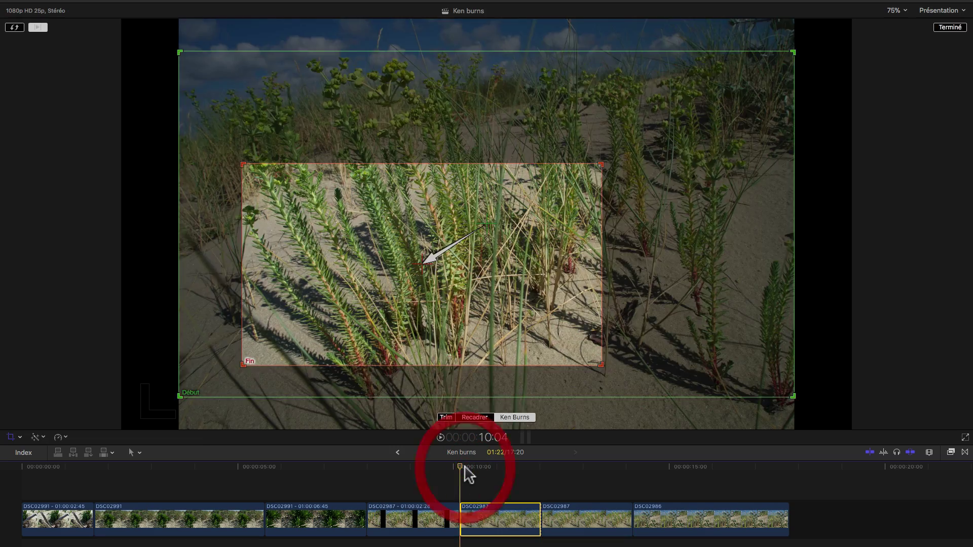
key("space")
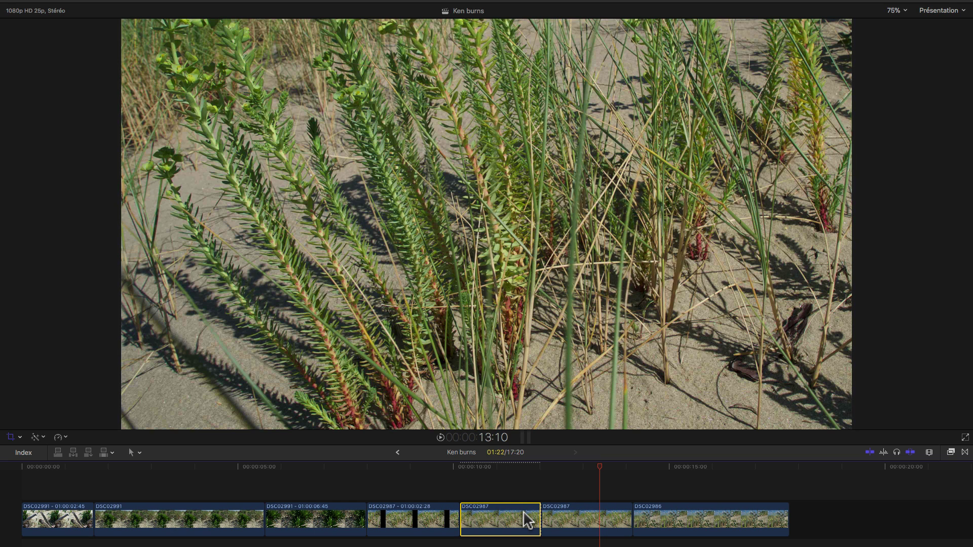
left_click(562, 519)
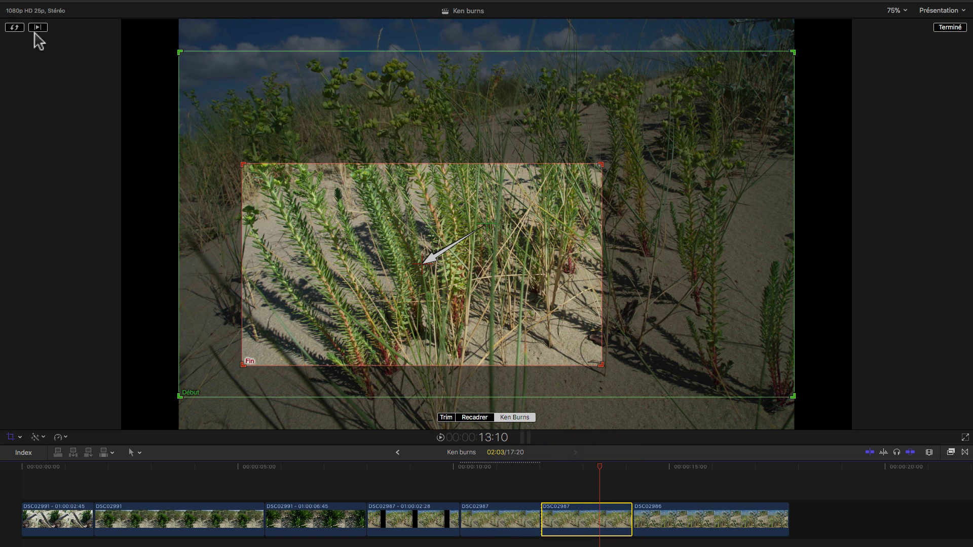
left_click(15, 27)
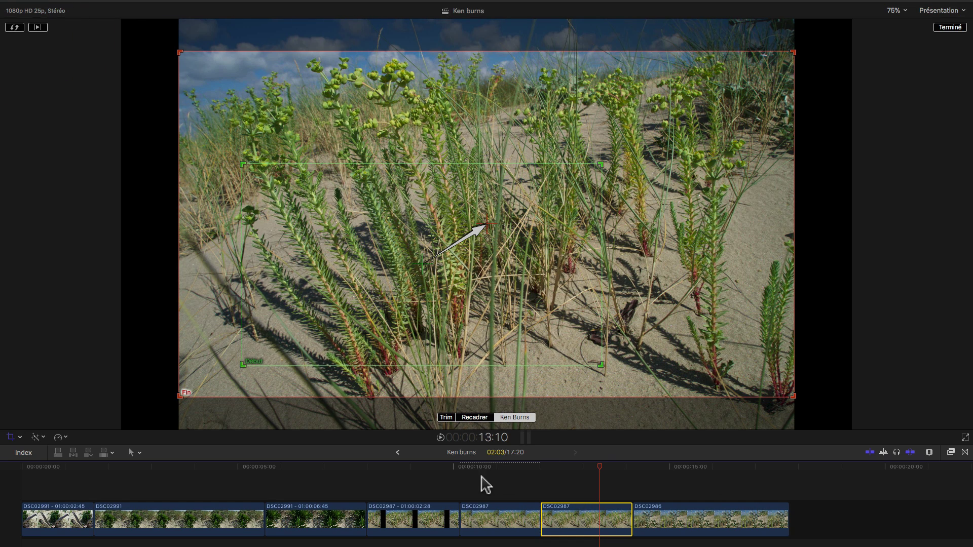
- Play back both halves of DSC02987 to check the zoom-in followed by the zoom-out
left_click(463, 472)
left_click(459, 471)
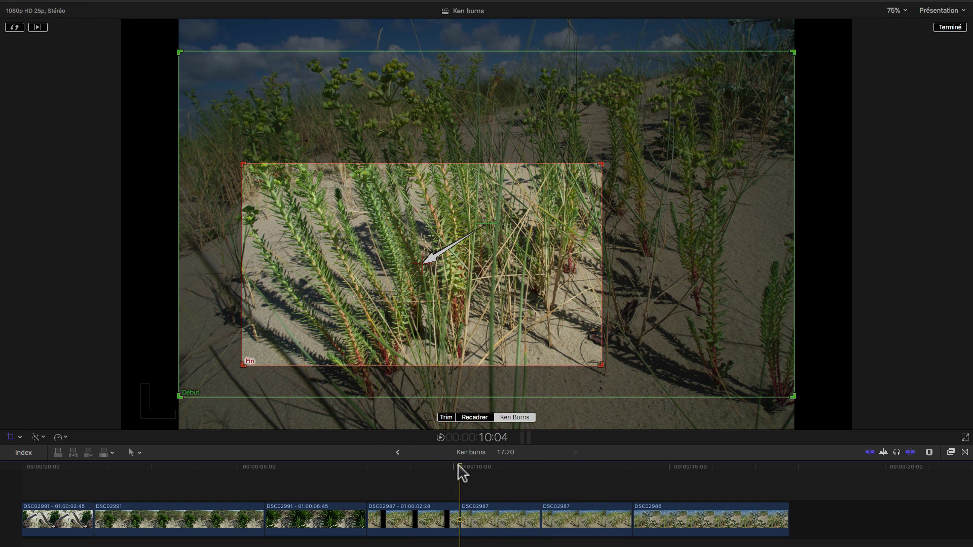
key("space")
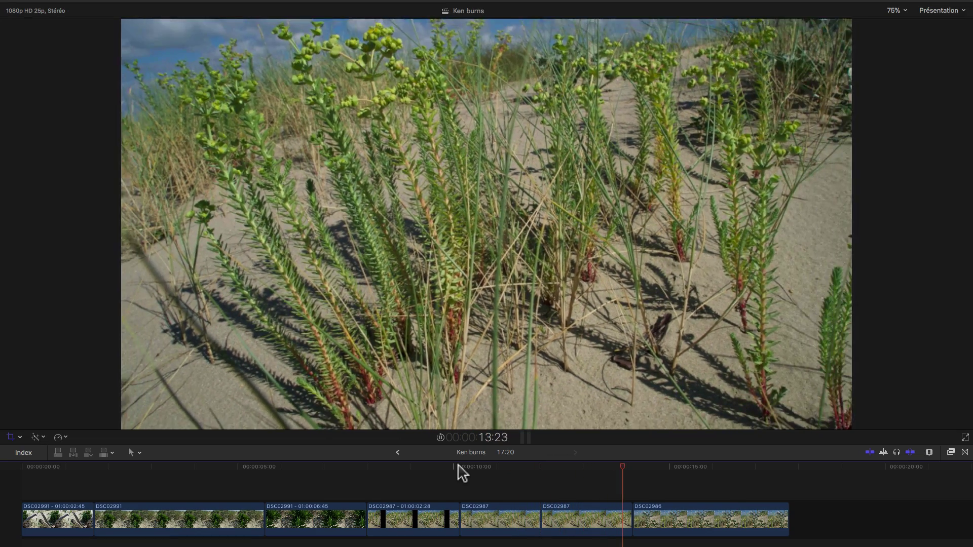
key("space")
- Insert a freeze frame at the cut between the two DSC02987 halves and shorten it to about 1.2 seconds
left_click(495, 466)
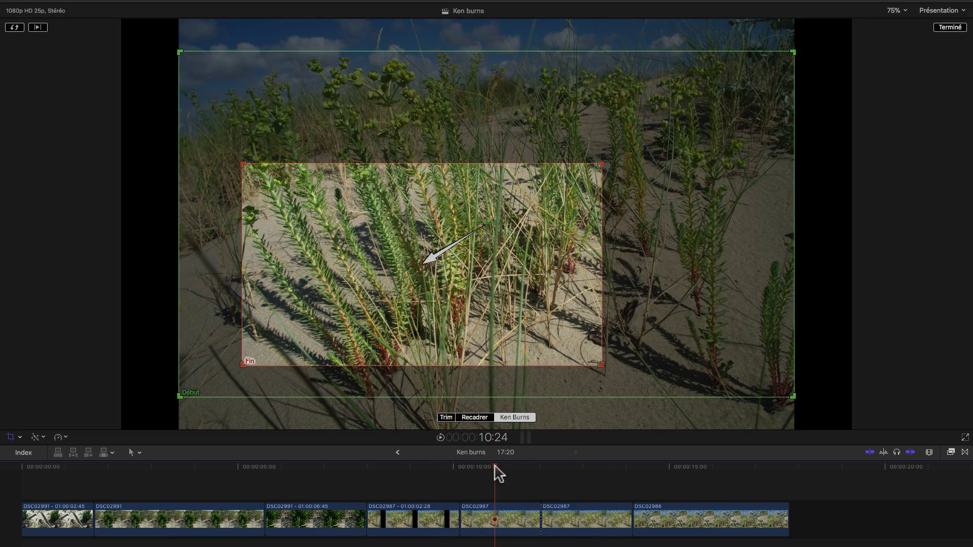
key("l")
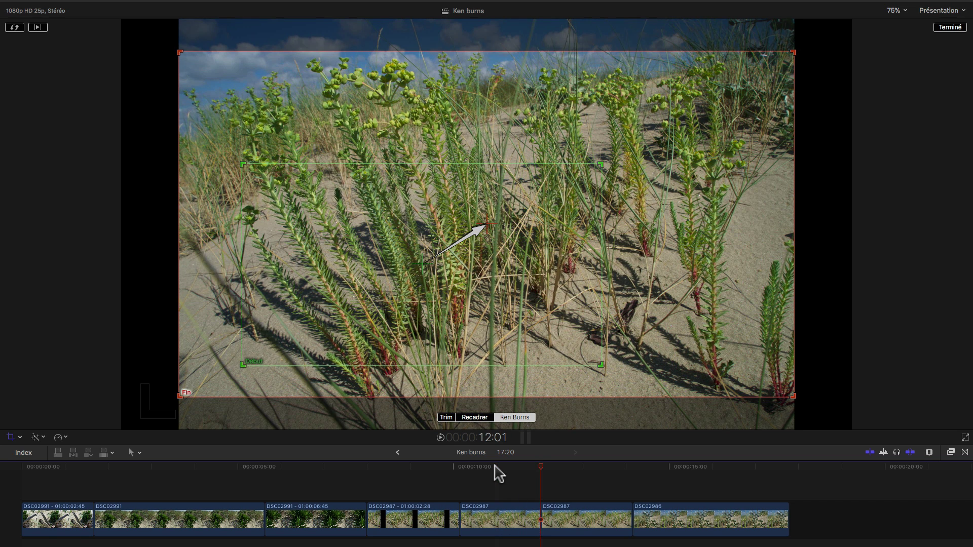
key("super+v")
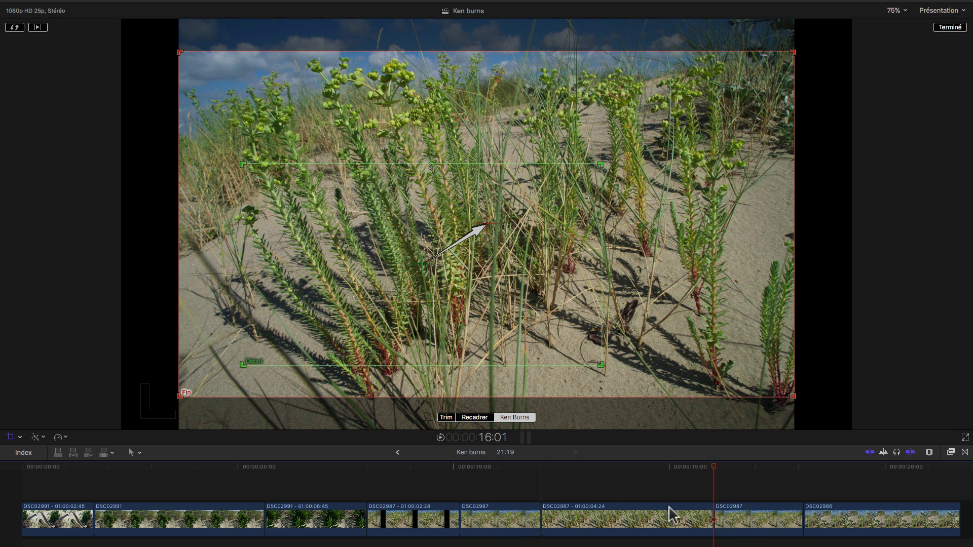
left_click_drag(710, 520, 590, 517)
- Add a freeze frame at the last frame of the DSC02987 zoom-out and shorten it to about 2 seconds
left_click(511, 473)
key("space")
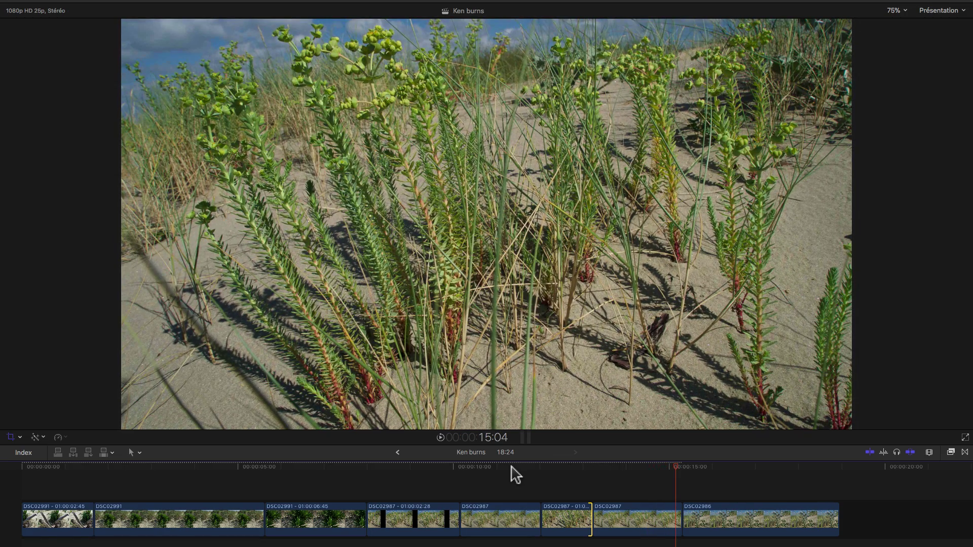
key("Left")
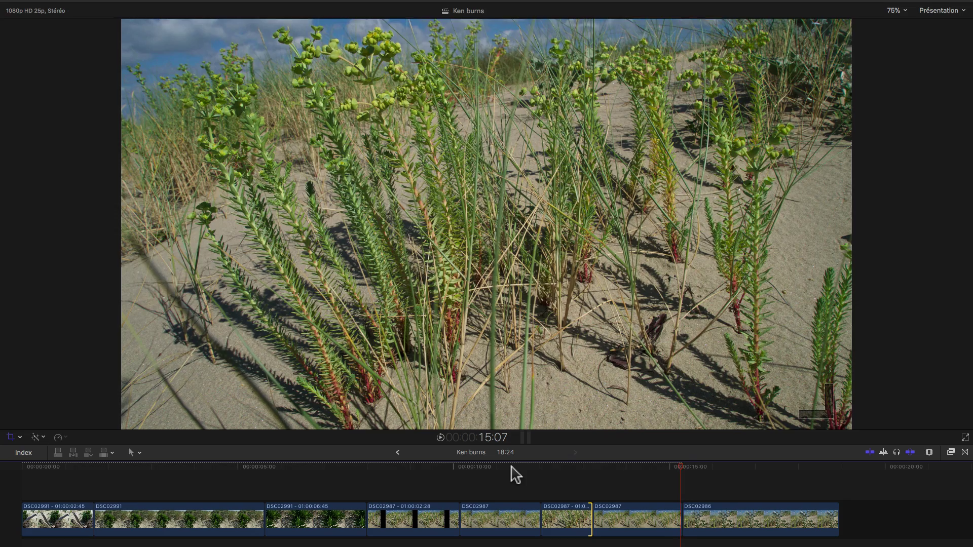
key("super+v")
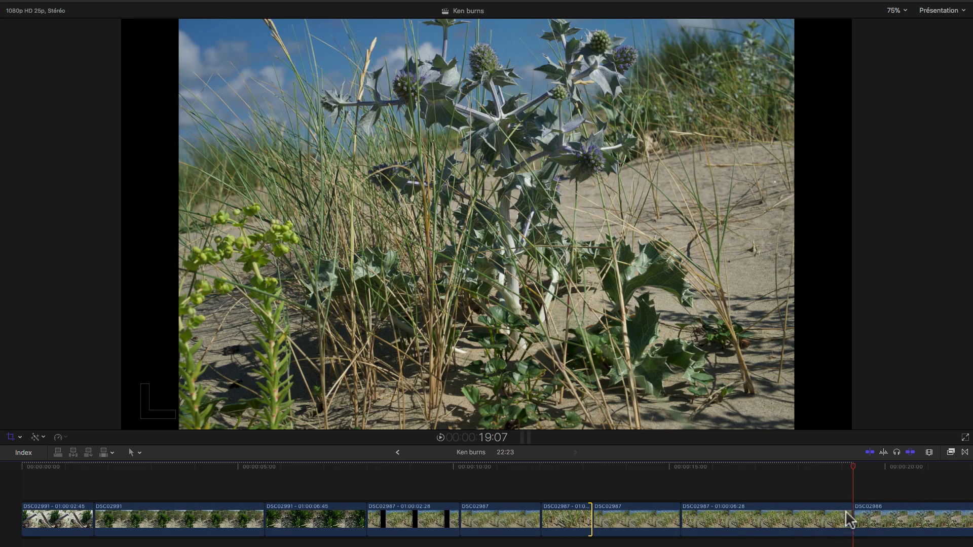
left_click_drag(851, 517, 758, 519)
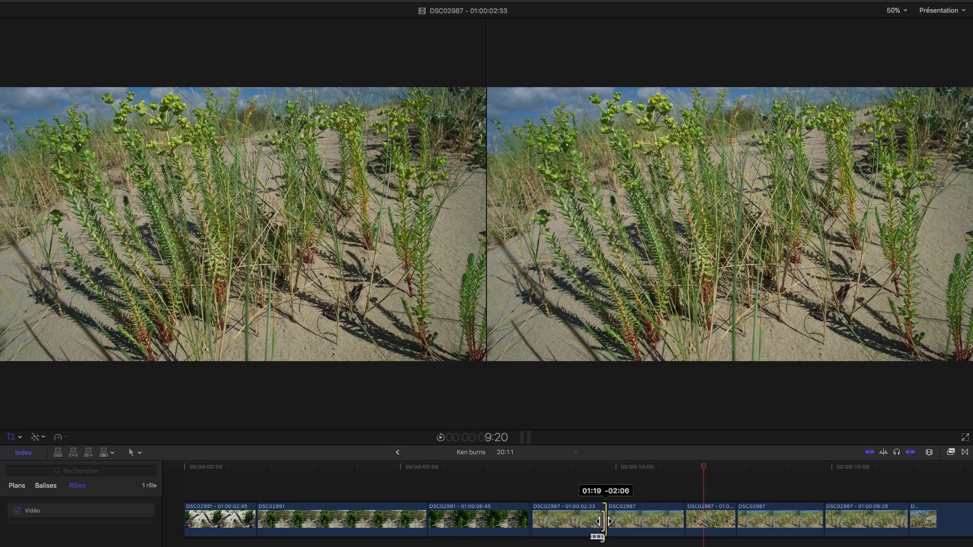
- Trim the opening freeze frame of DSC02987 to 1:19 and play back the whole DSC02987 animation
left_click_drag(604, 522, 604, 521)
left_click(533, 463)
key("l")
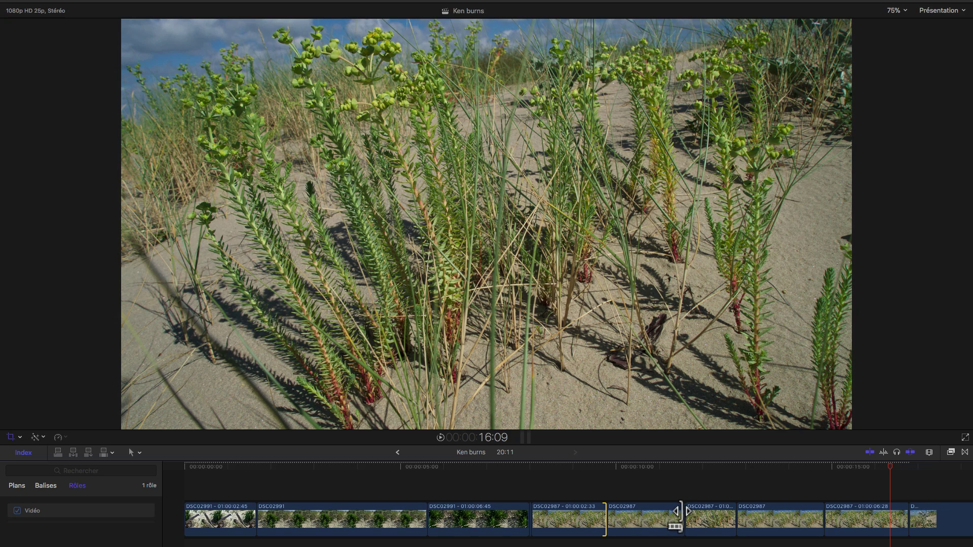
- Shorten the DSC02987 zoom-in and zoom-out to about 0.4 seconds each and the freeze frame between them to about 0.5 seconds
left_click_drag(680, 512, 626, 517)
left_click_drag(764, 513, 645, 517)
left_click(544, 466)
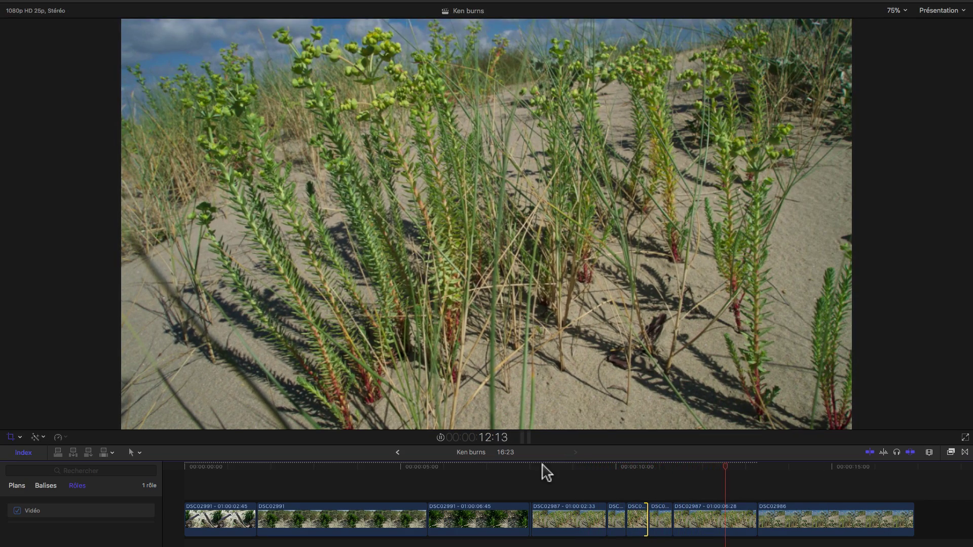
left_click_drag(671, 517, 667, 517)
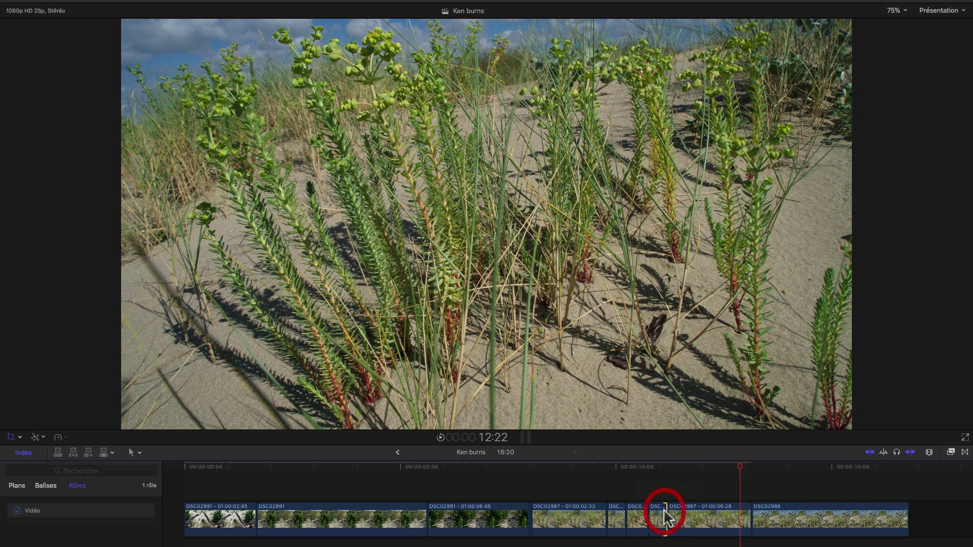
- With the Trim tool, roll both edit points of the middle DSC02987 freeze frame outward to lengthen it to about 0.9 seconds
left_click(675, 476)
key("shift+c")
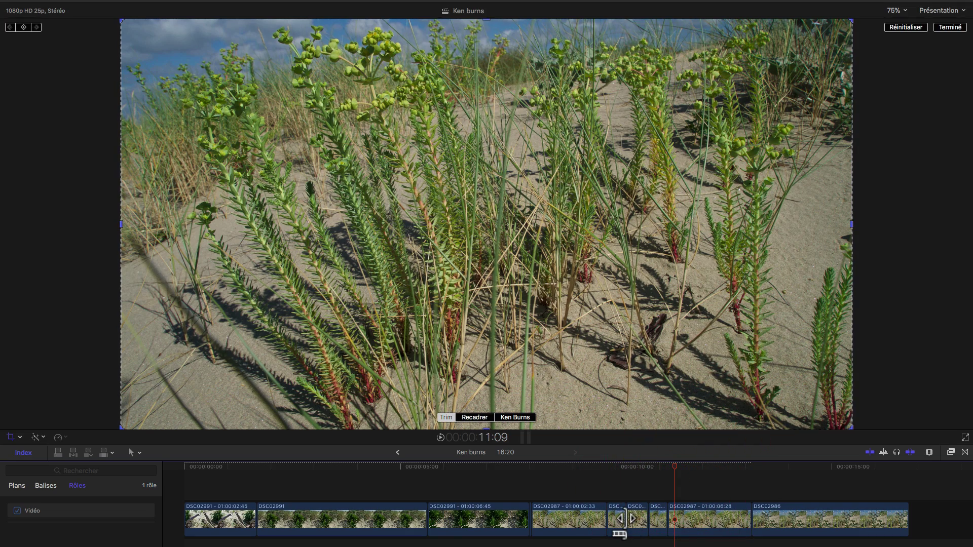
key("t")
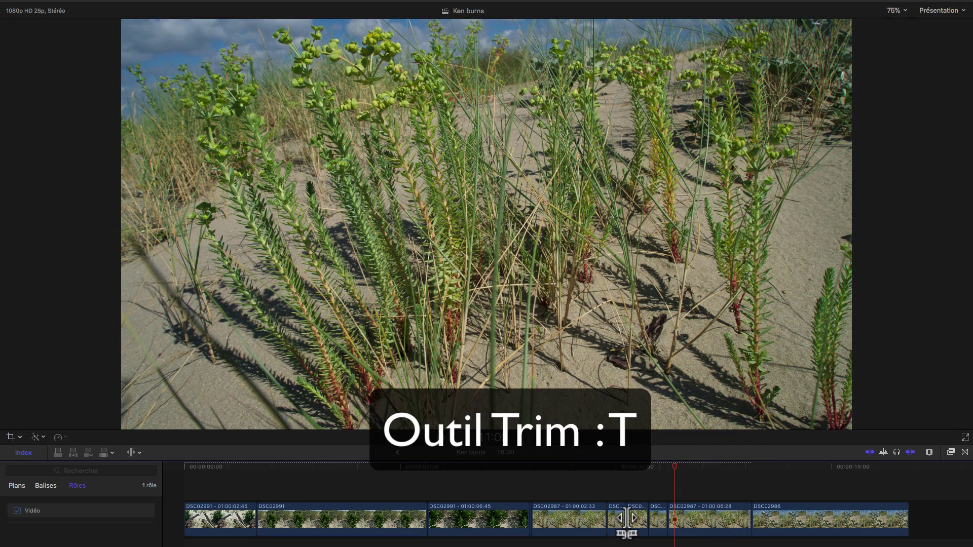
left_click_drag(626, 517, 655, 516)
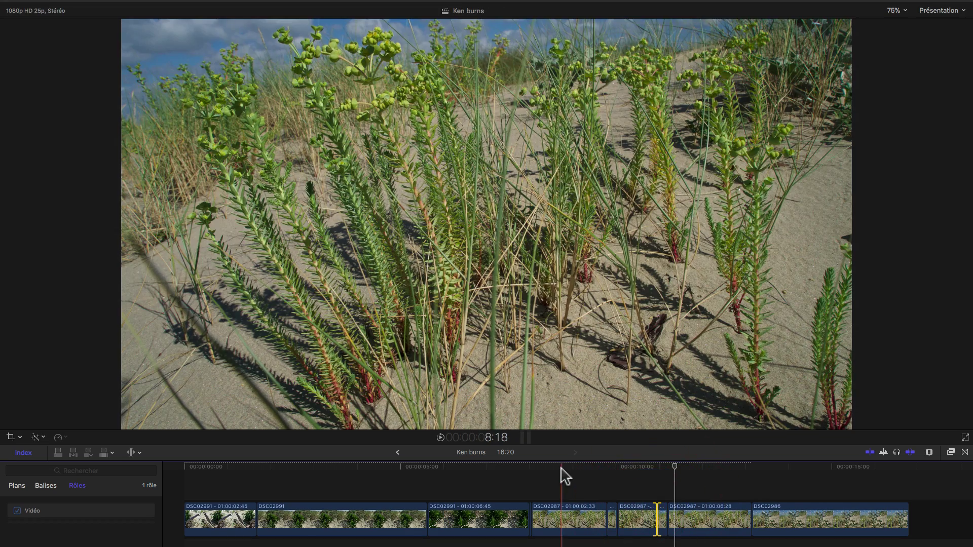
left_click(561, 469)
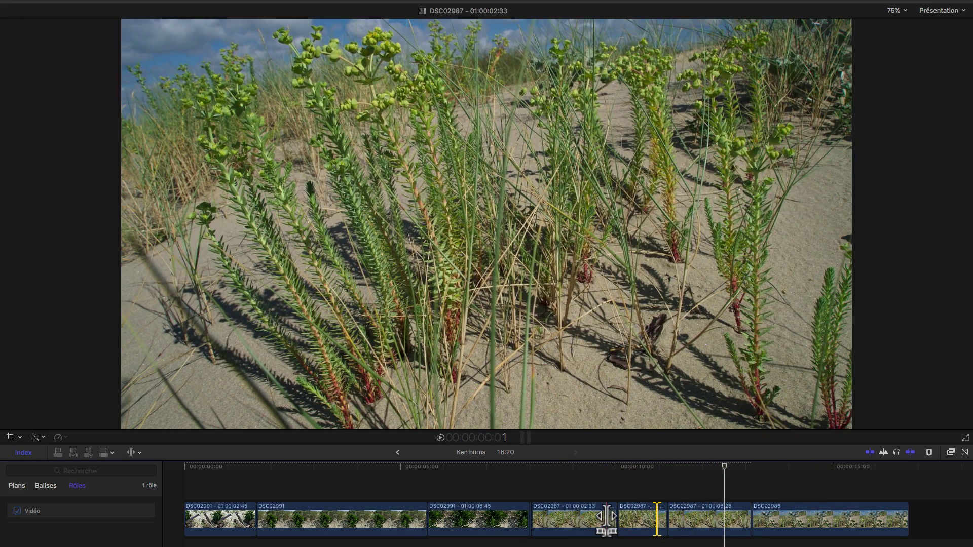
- Roll the cut between the opening DSC02987 freeze frame and the zoom-in slightly earlier, and play back the result
left_click_drag(606, 517, 599, 517)
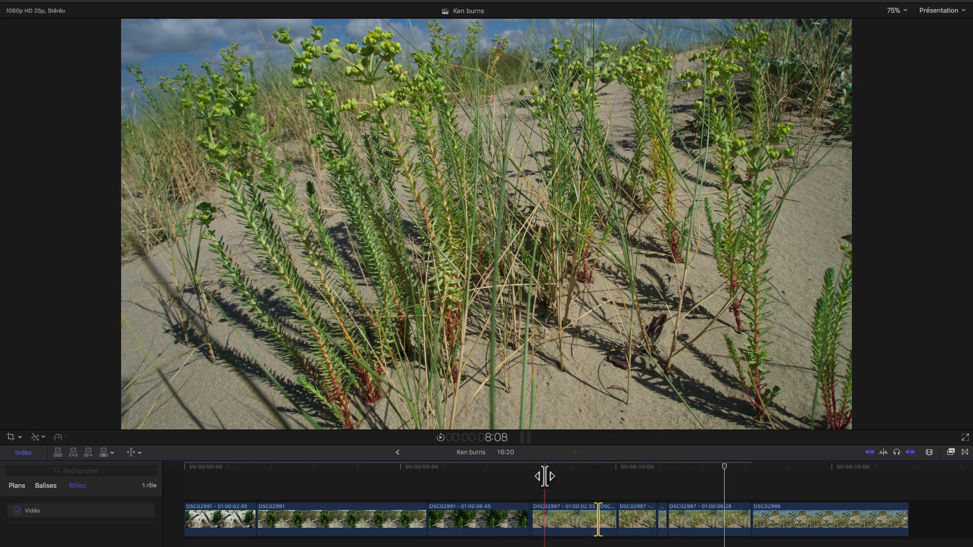
left_click(542, 478)
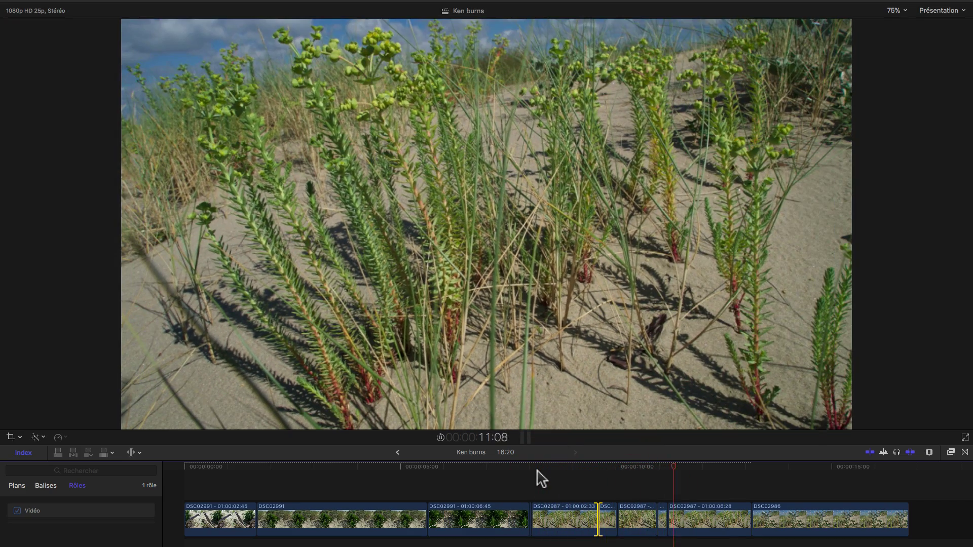
key("space")
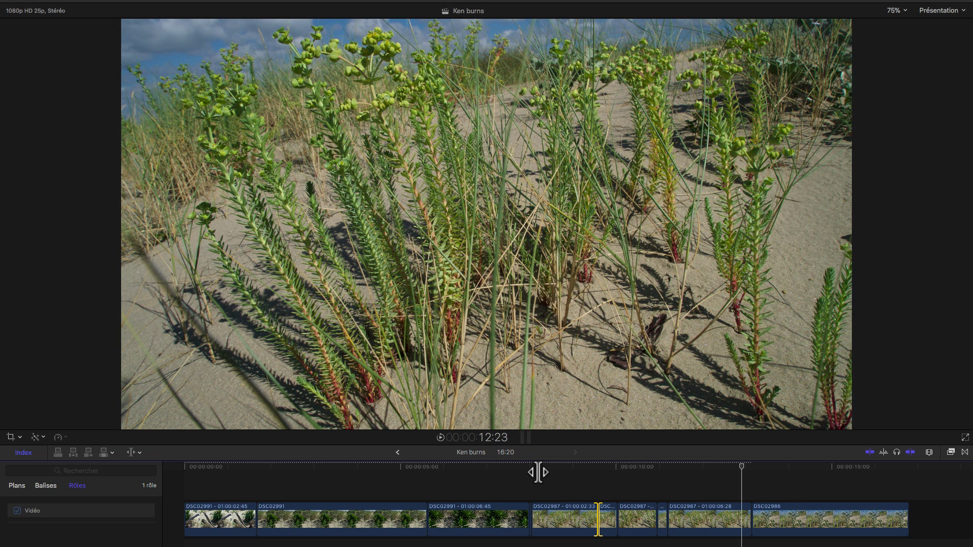